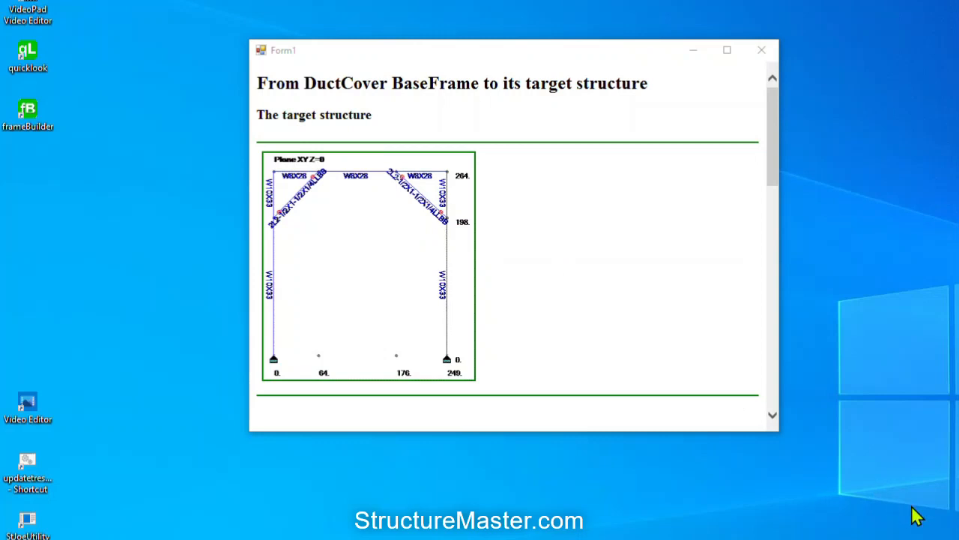
- Review the BaseFrame-to-target modification steps in the overview window and launch FrameBuilder
left_click(772, 389)
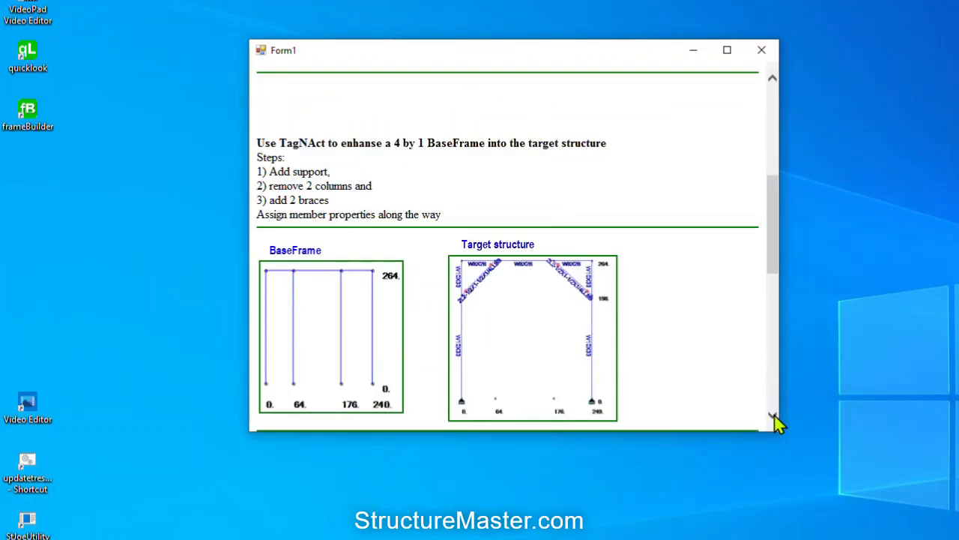
left_click(773, 416)
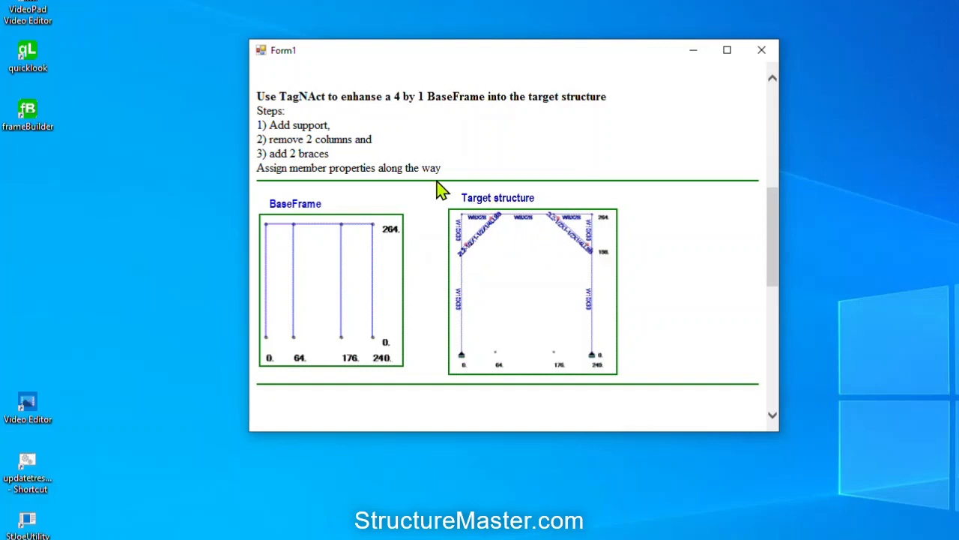
left_click(30, 118)
double_click(34, 121)
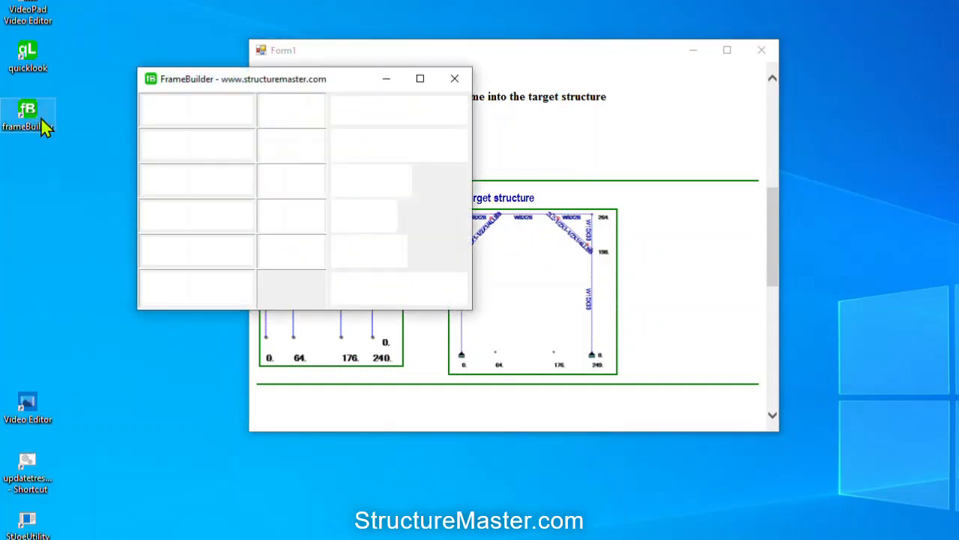
- Open the DuctCover_G0 frame from the Samples\Frame\2DF_08J_DUCTCOVER folder and bring up its geometry for editing
left_click(193, 114)
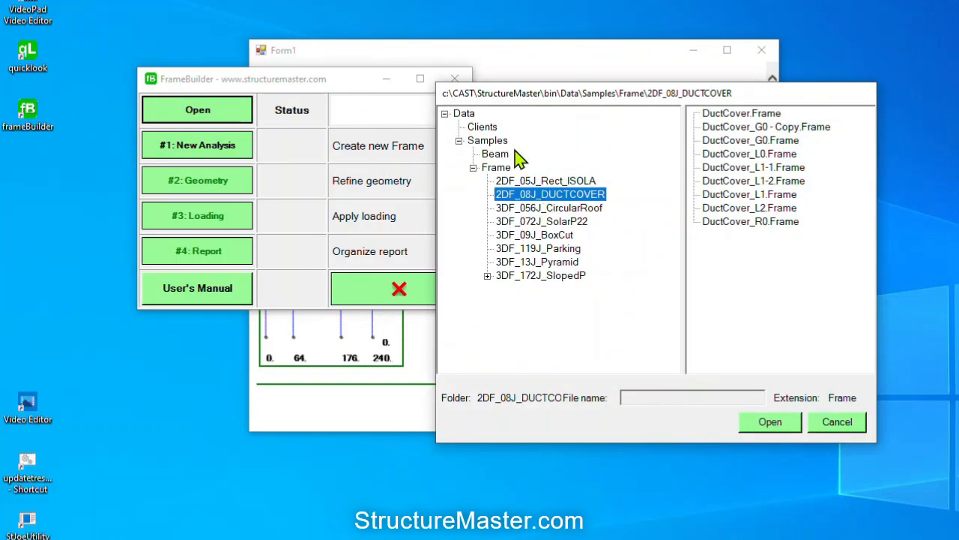
left_click(493, 145)
left_click(495, 169)
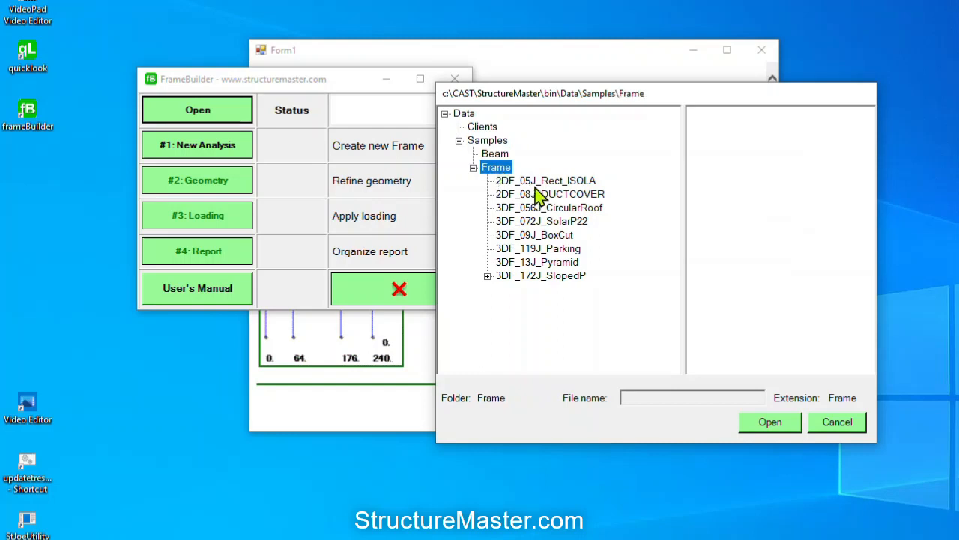
left_click(539, 194)
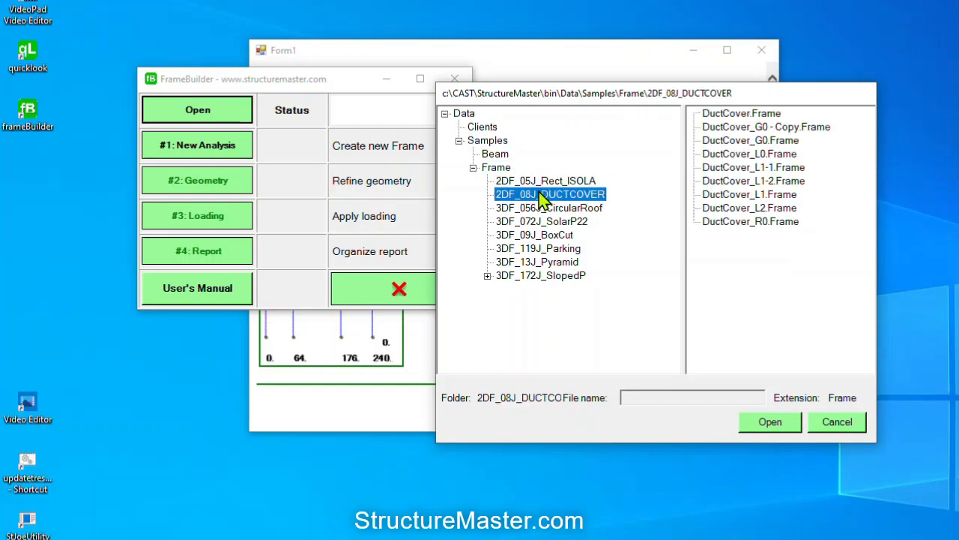
left_click(763, 142)
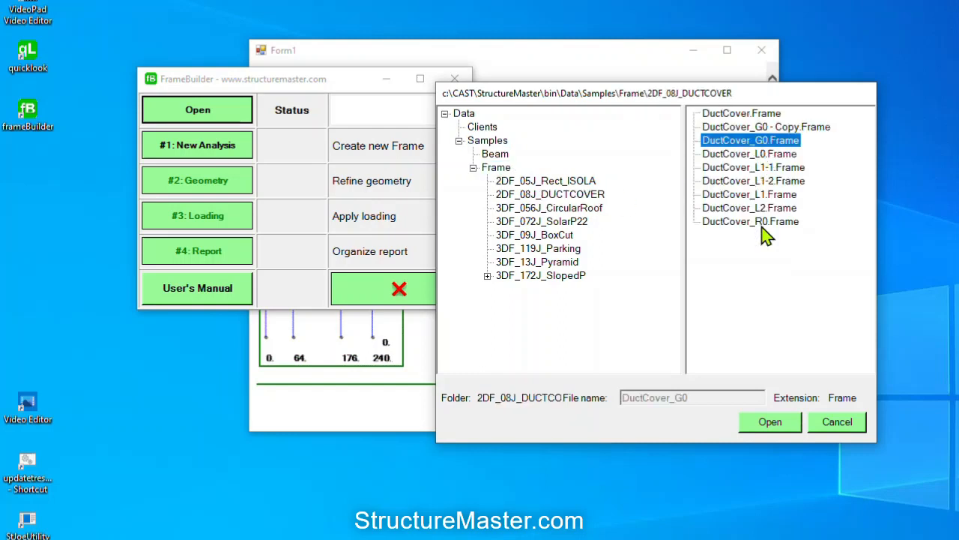
left_click(770, 423)
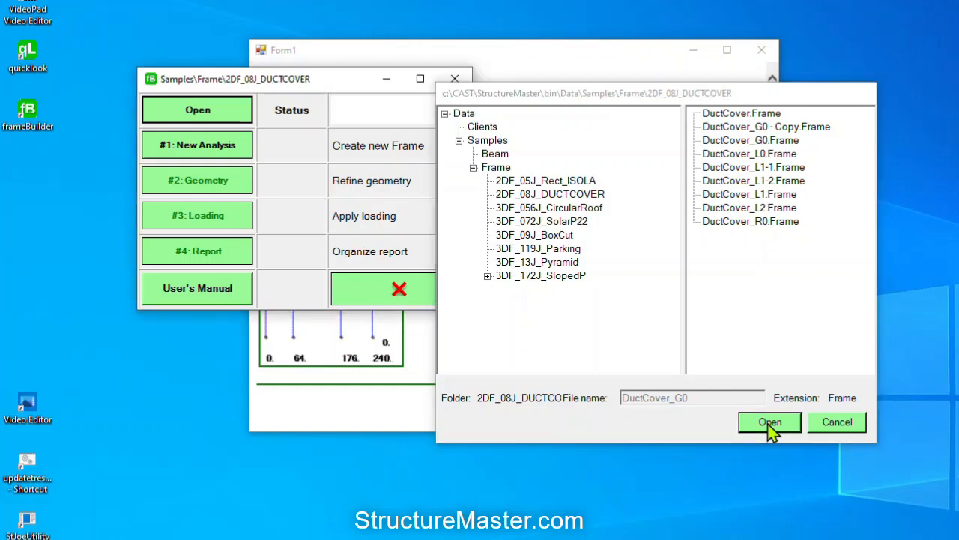
left_click(219, 188)
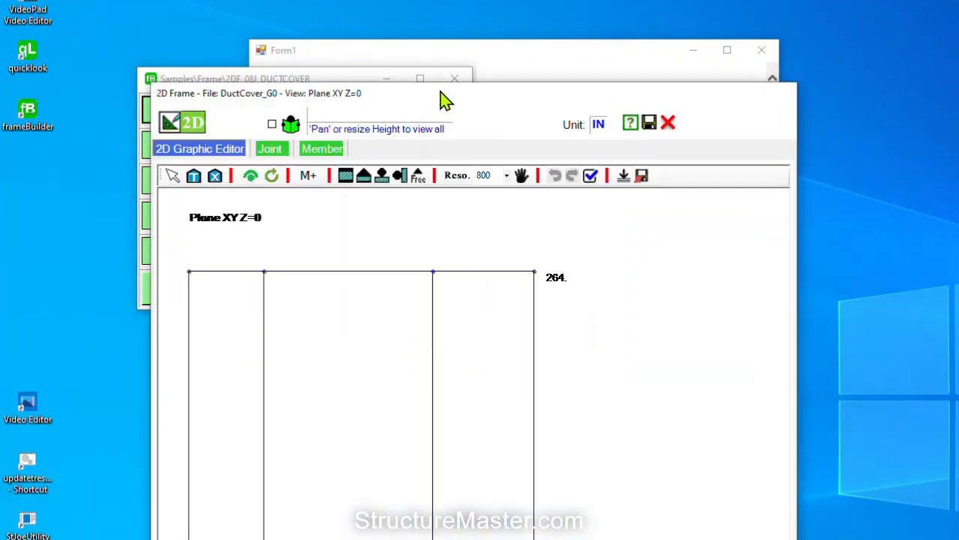
- Set the graphic resolution to 600 pixels and move the editor window up so the whole frame fits
left_click(506, 178)
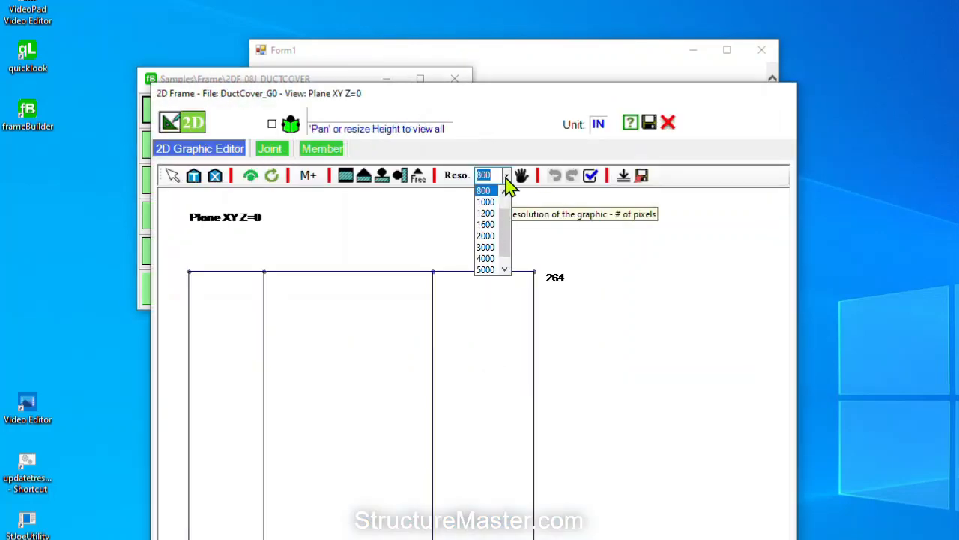
scroll(503, 208, "up", 2)
left_click(485, 202)
left_click_drag(477, 86, 512, 12)
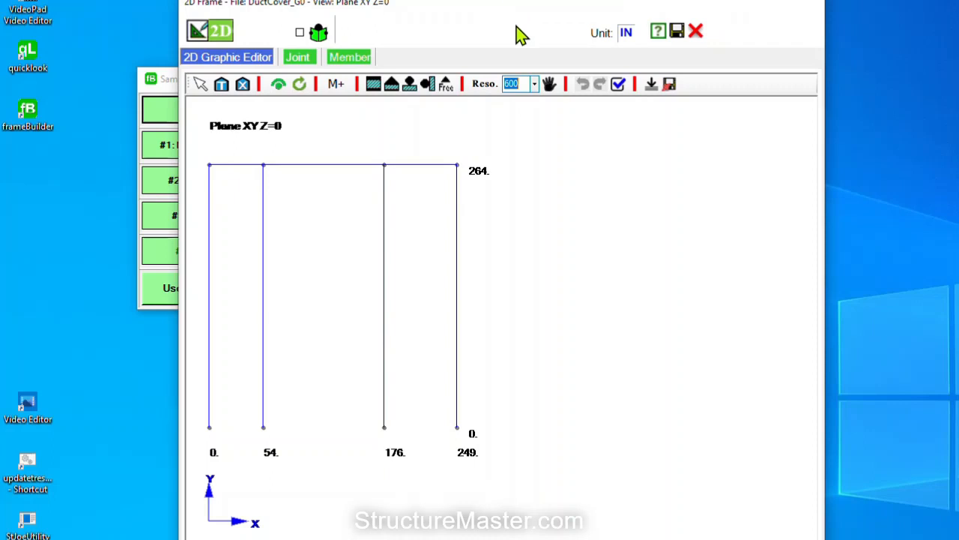
- Try a graphic resolution of 1000 pixels and restore it to 600
left_click(535, 86)
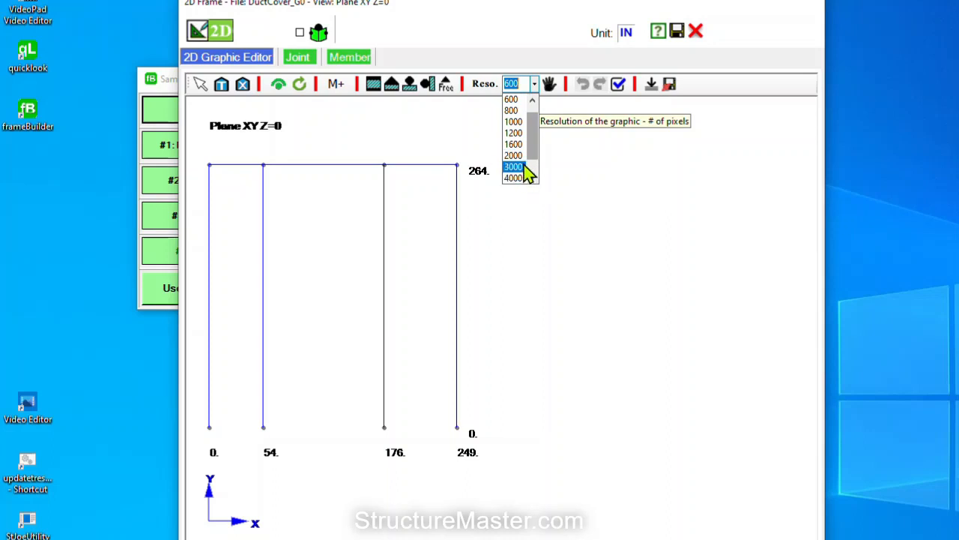
left_click(514, 122)
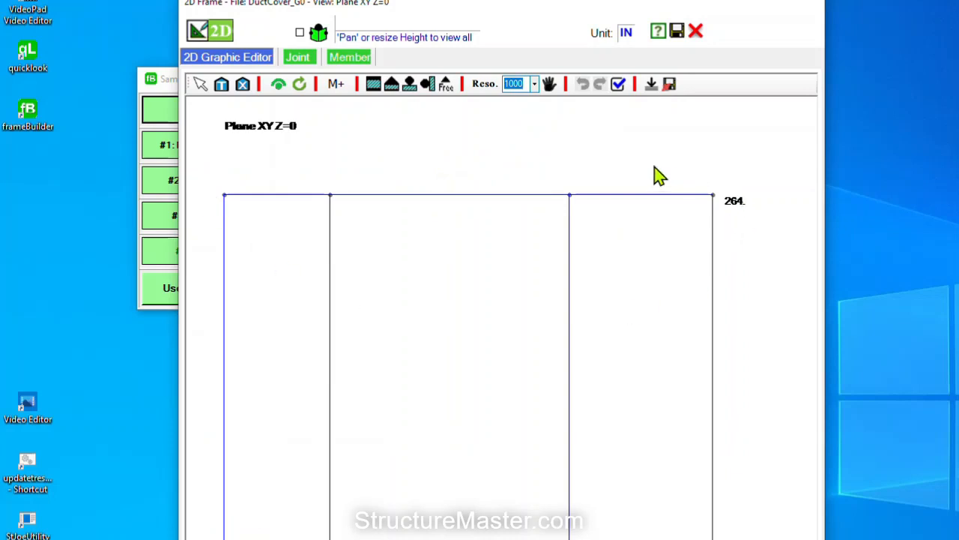
left_click(535, 85)
scroll(533, 118, "up", 1)
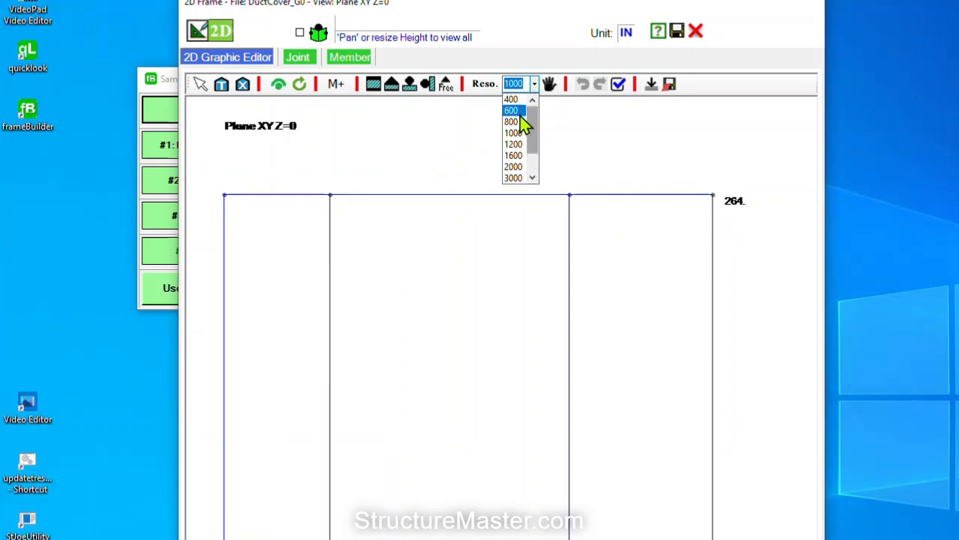
left_click(523, 121)
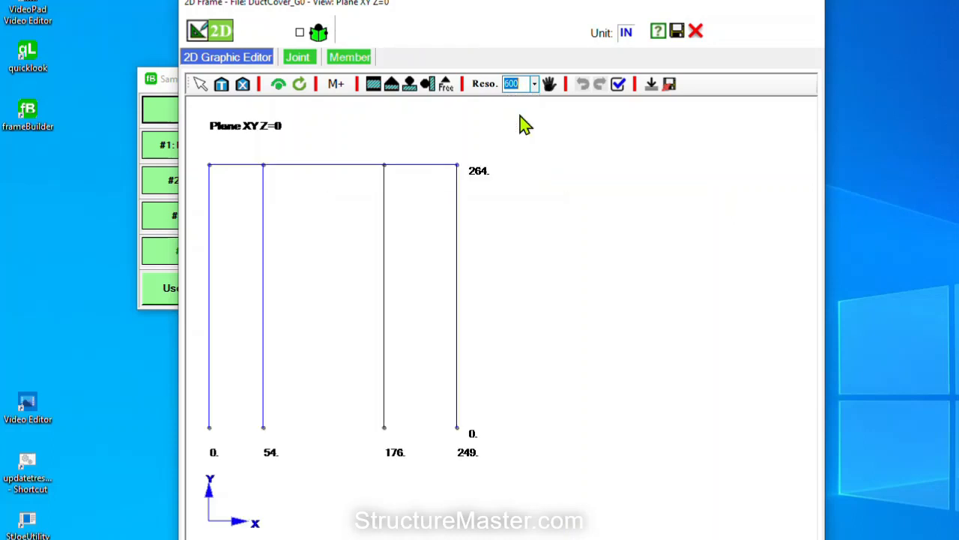
- Add pinned supports at the base joints of the two outer columns and return to selection mode
left_click(392, 84)
left_click(210, 429)
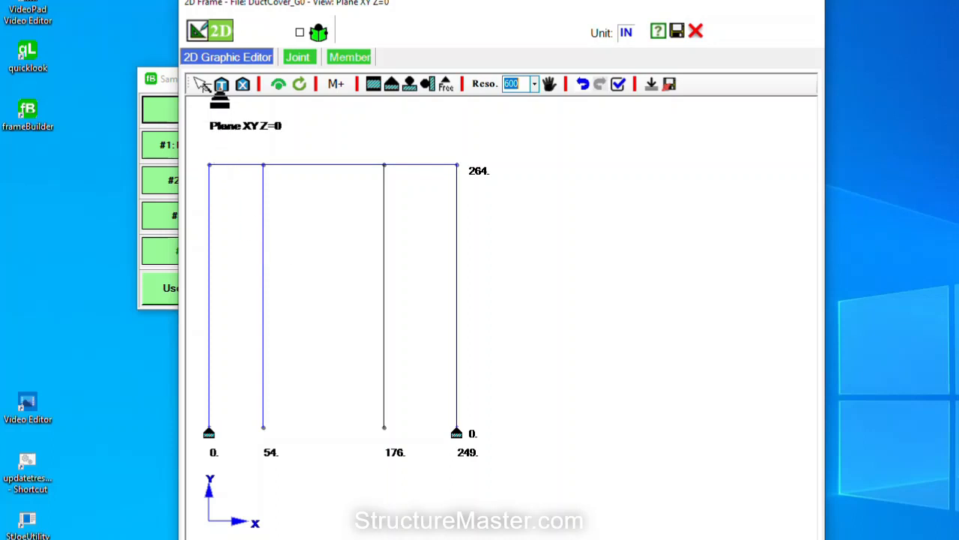
left_click(201, 84)
- Tag the two inner columns at X = 54 and X = 176 and remove them from the frame
left_click(264, 264)
left_click(385, 277)
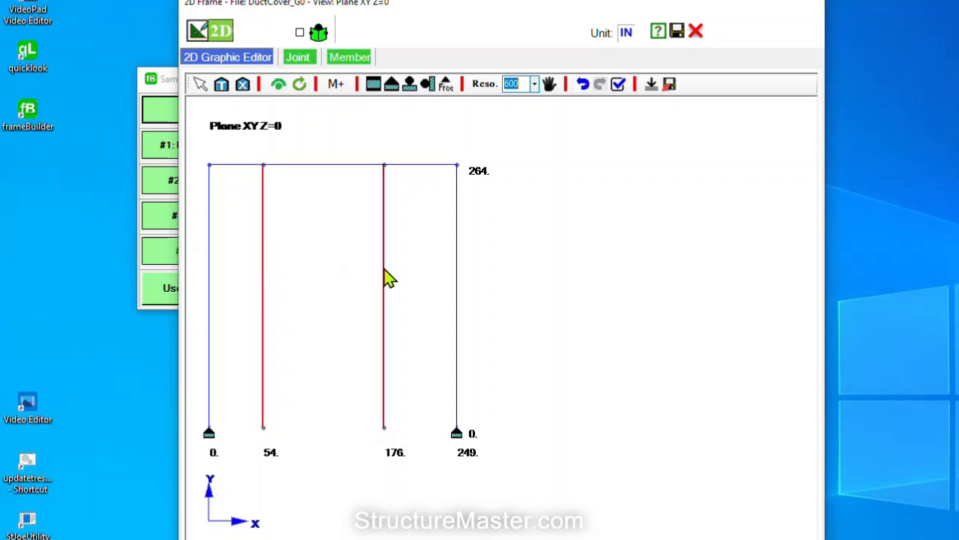
left_click(264, 258)
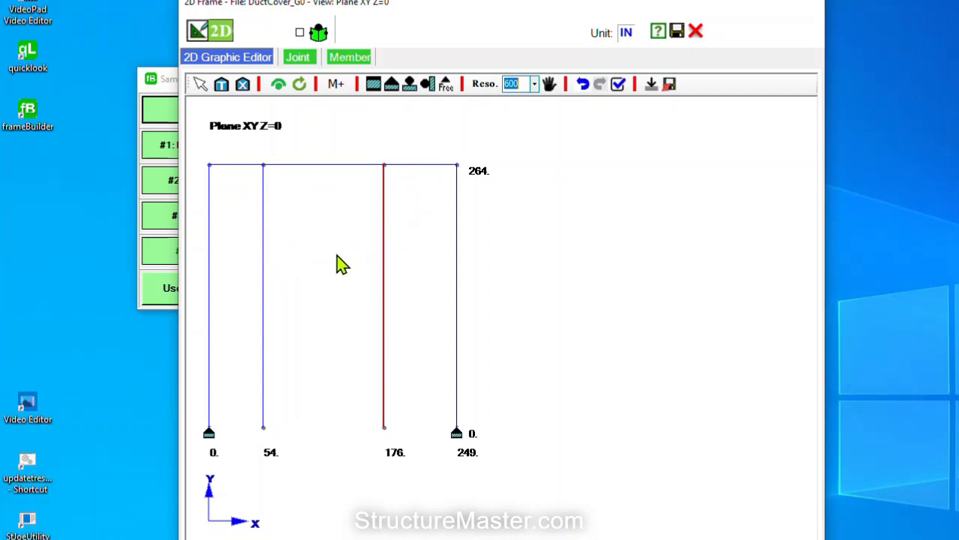
left_click(263, 274)
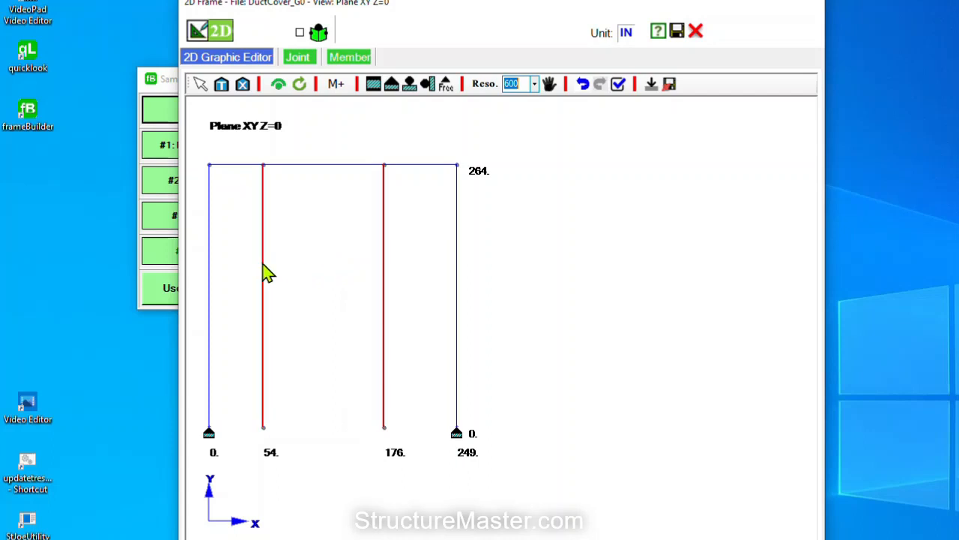
right_click(293, 233)
mouse_move(311, 254)
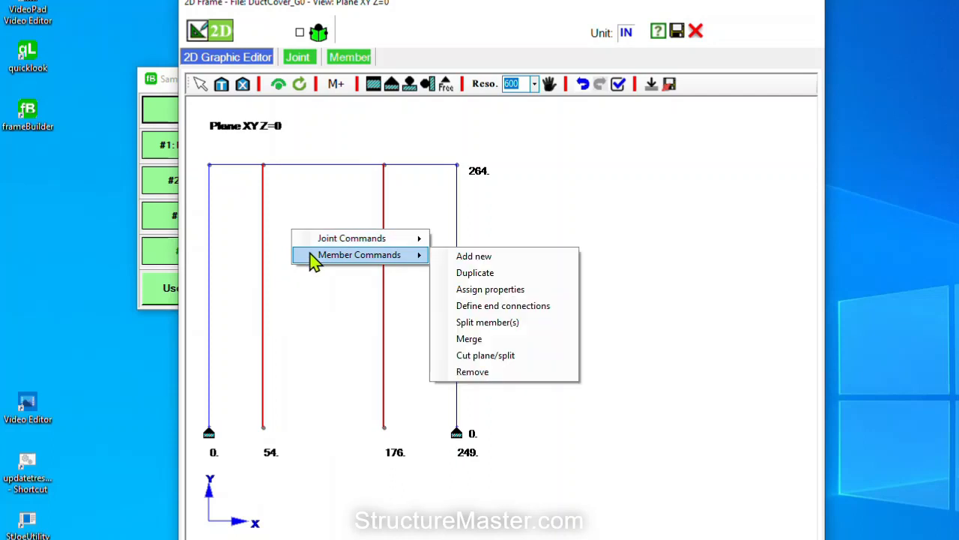
left_click(459, 372)
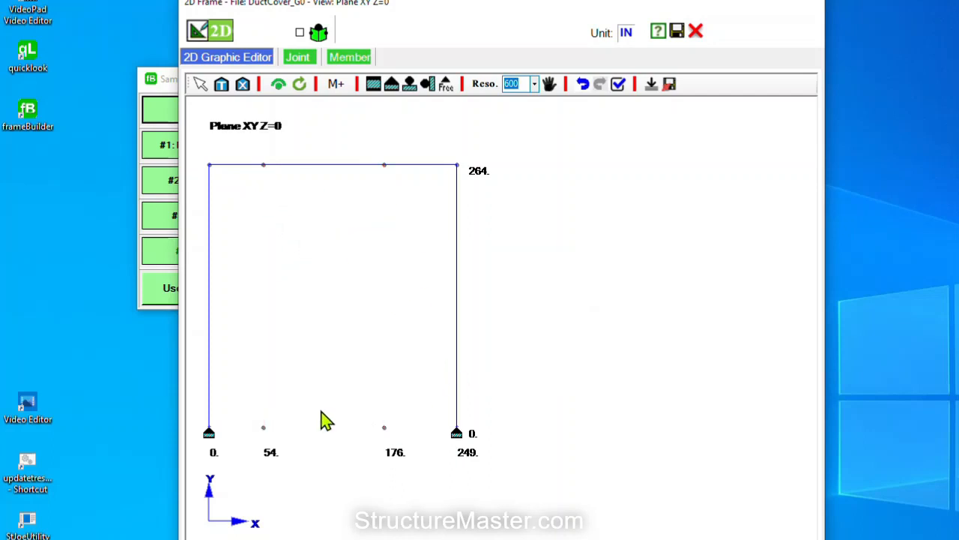
- Undo and redo the removal of the two inner columns
left_click(584, 86)
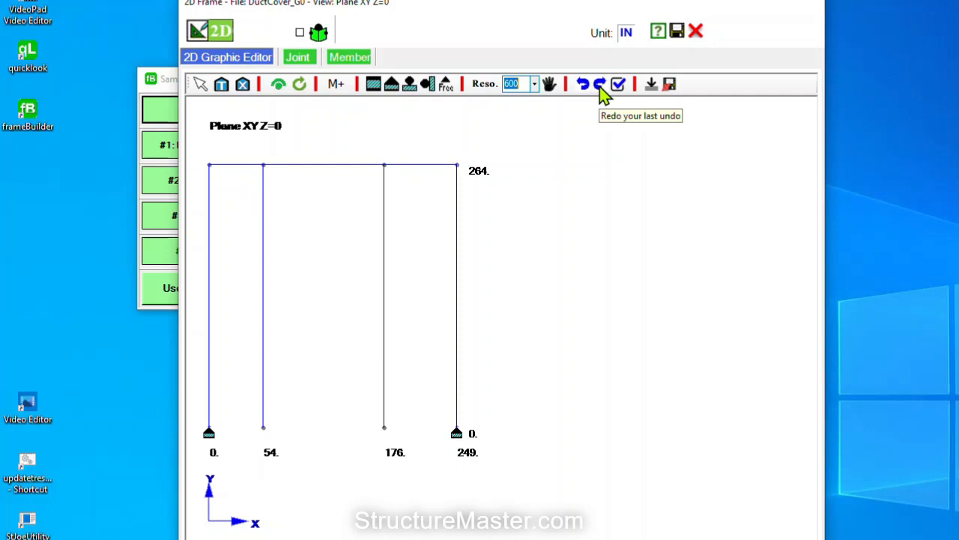
left_click(600, 84)
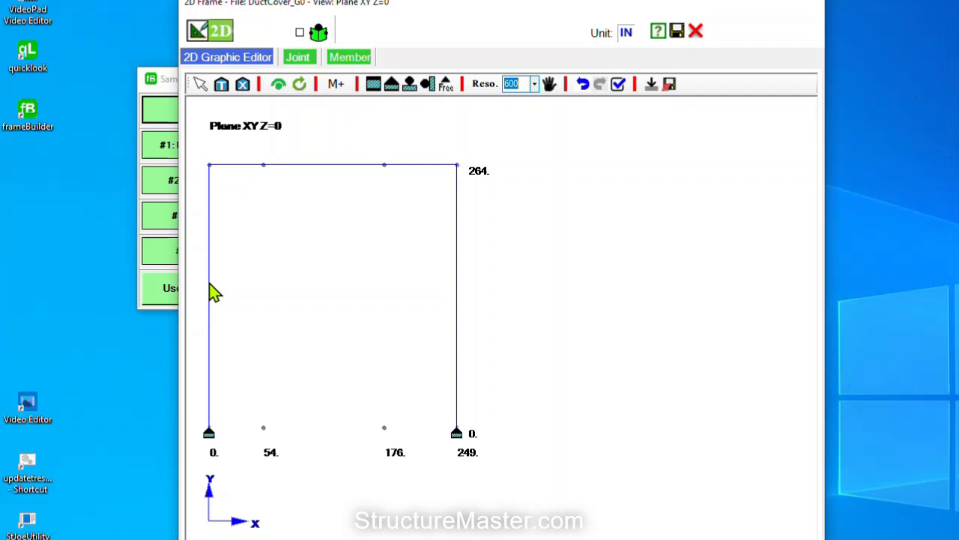
- Display the member numbers on the frame drawing
left_click(279, 85)
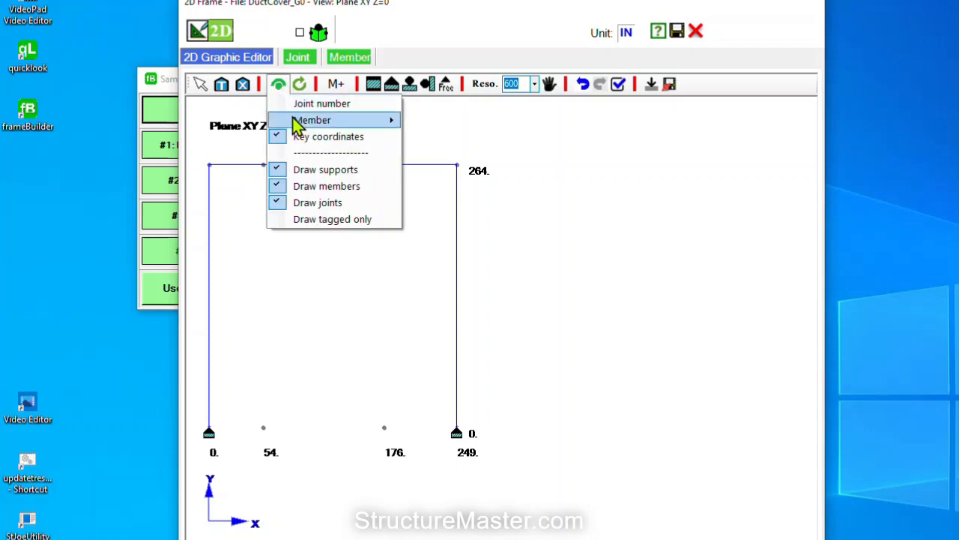
mouse_move(300, 127)
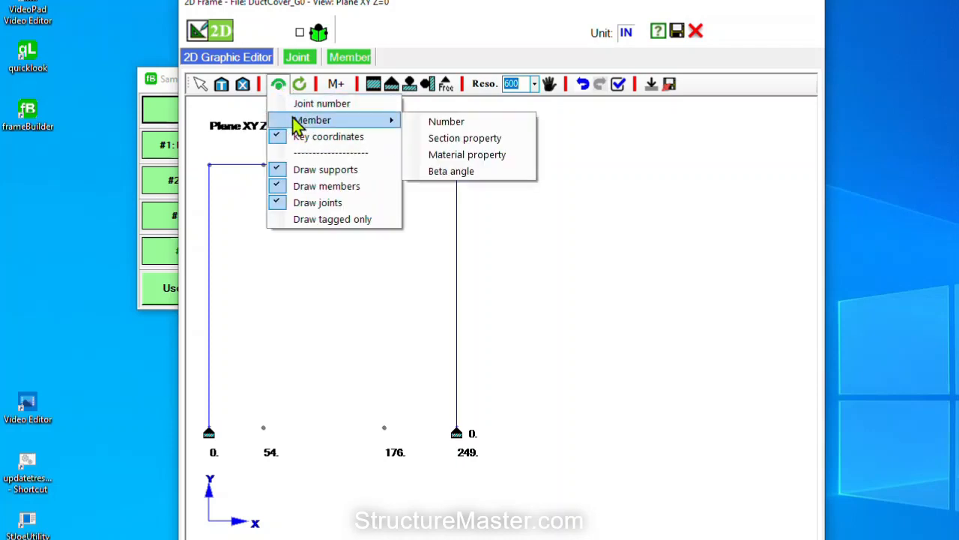
left_click(432, 126)
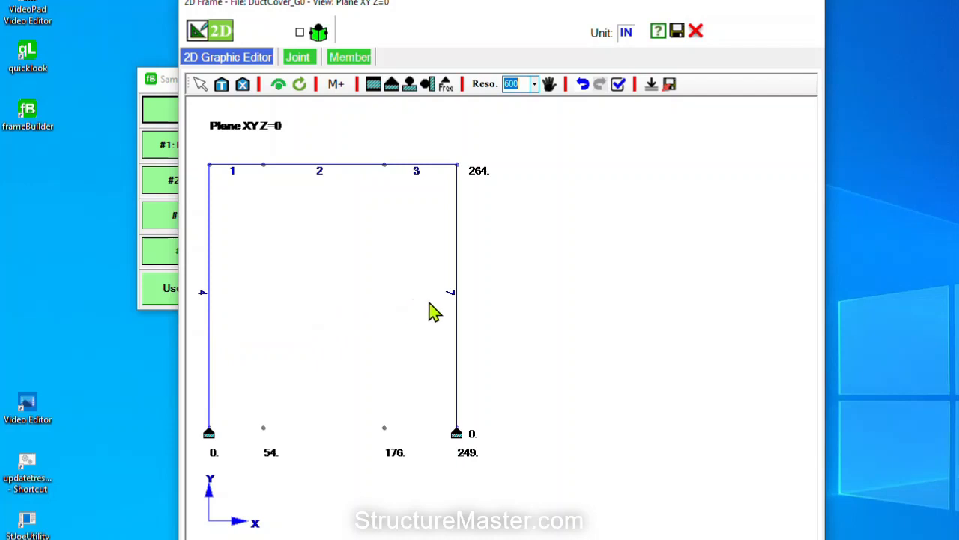
- Tag the two outer columns, members 4 and 7, and assign them the A36 material
left_click(210, 285)
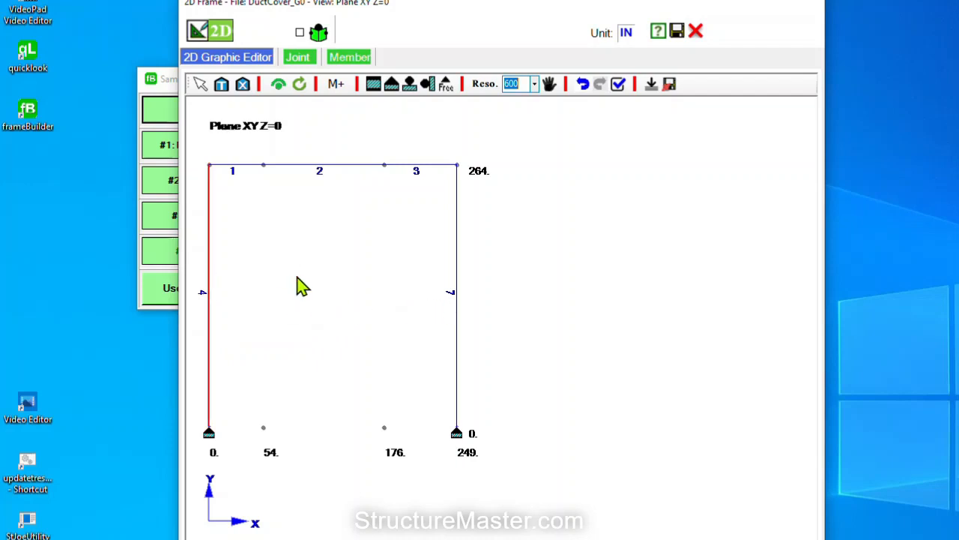
left_click(456, 255)
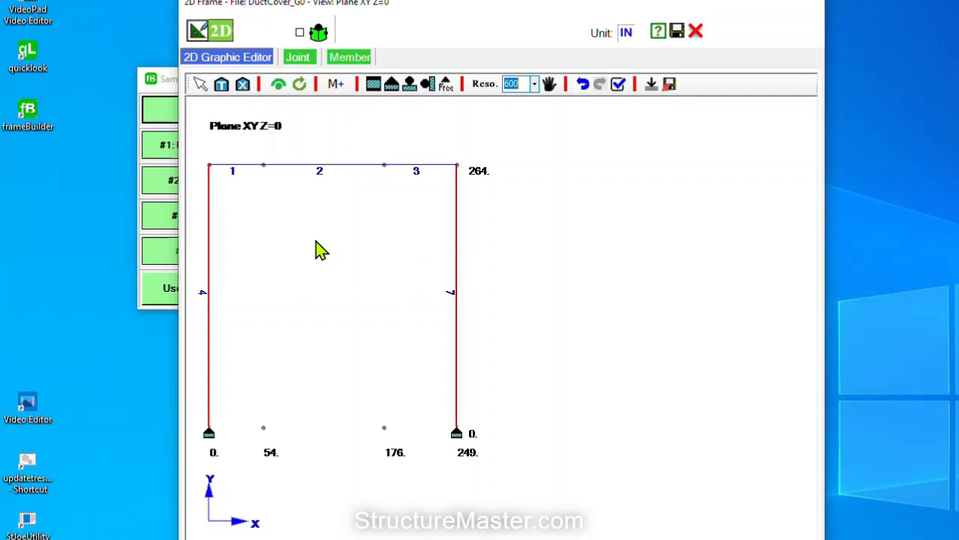
right_click(293, 230)
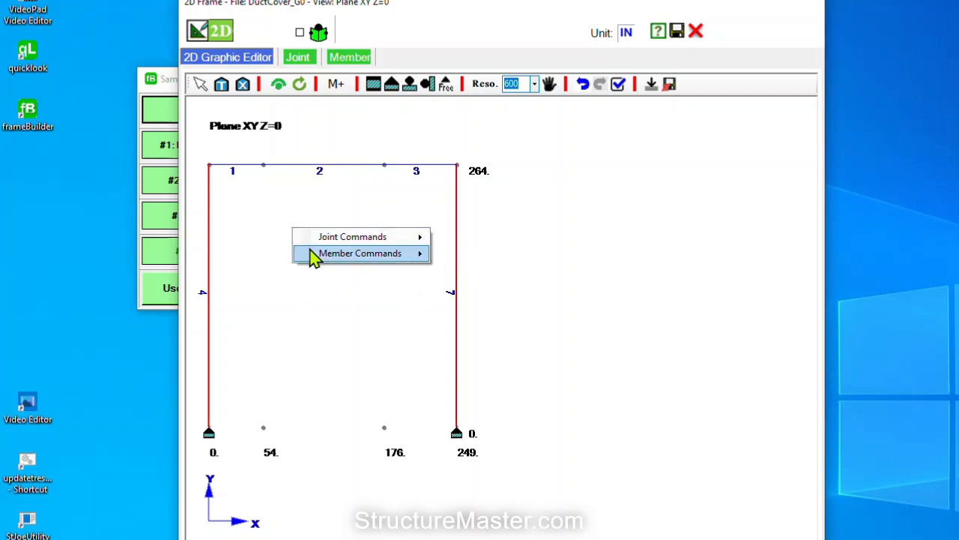
mouse_move(310, 254)
left_click(441, 293)
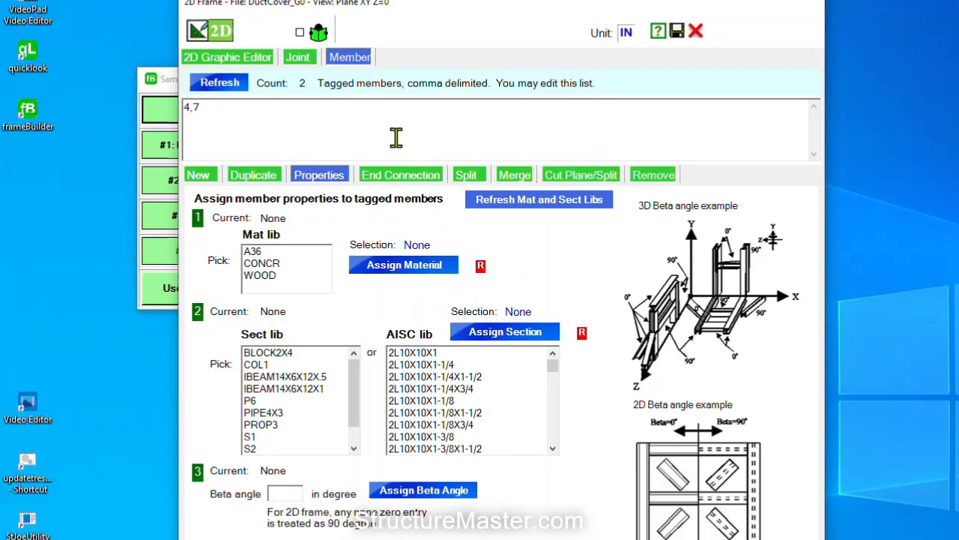
left_click_drag(207, 108, 174, 106)
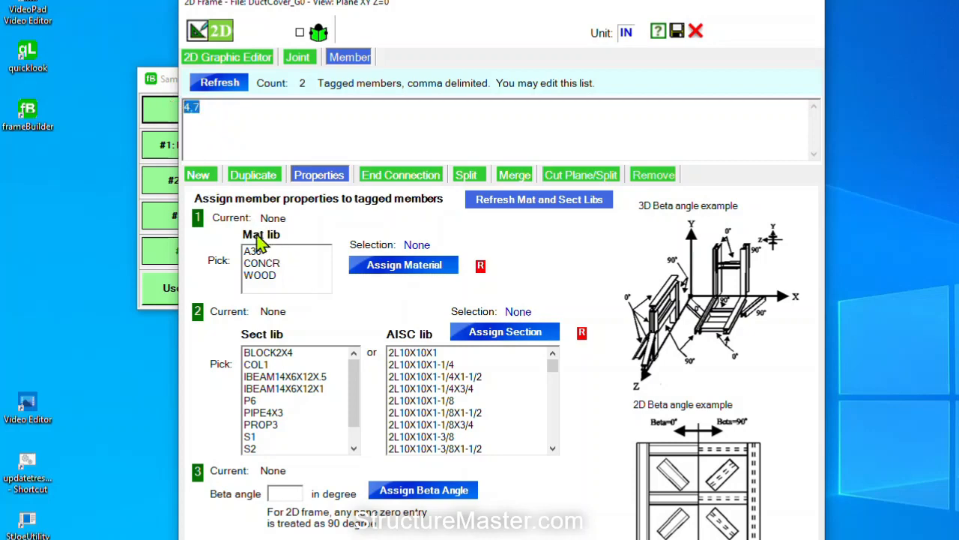
left_click(192, 128)
left_click(254, 252)
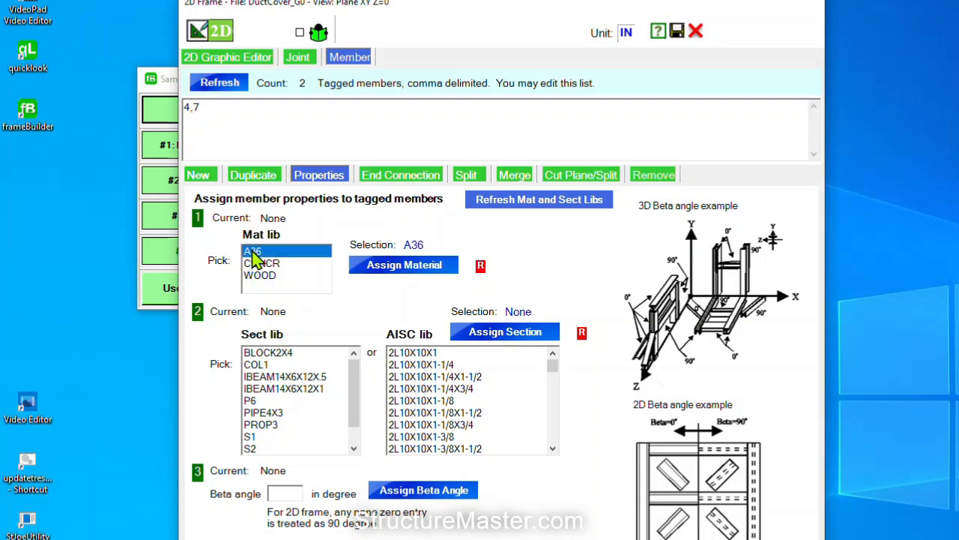
left_click(402, 274)
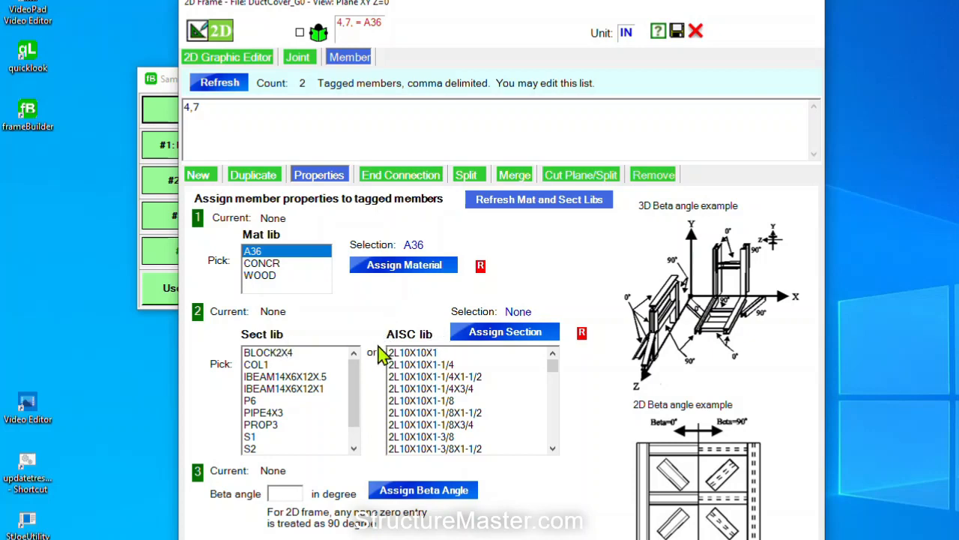
- Assign the AISC section W10X33 to the tagged outer columns, members 4 and 7
left_click(459, 392)
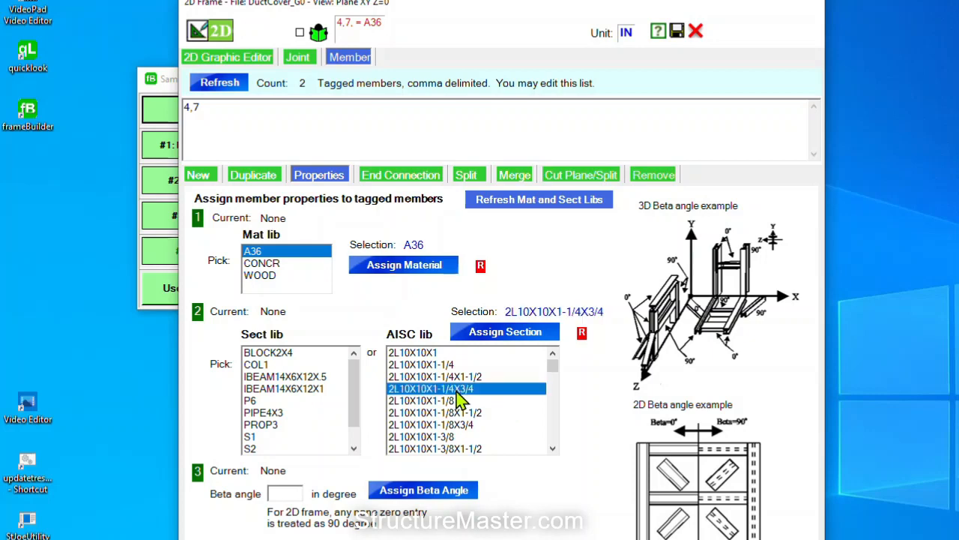
key("w")
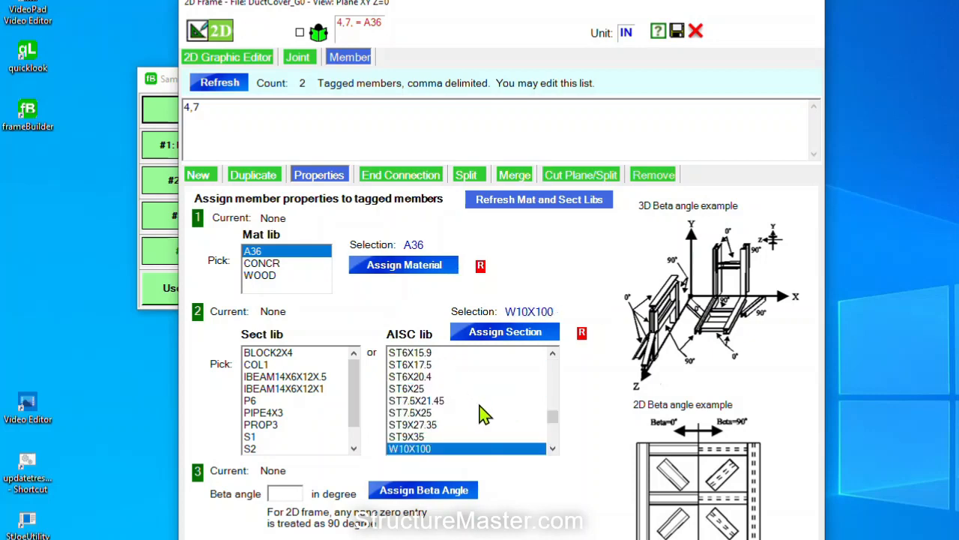
left_click(554, 443)
left_click(554, 444)
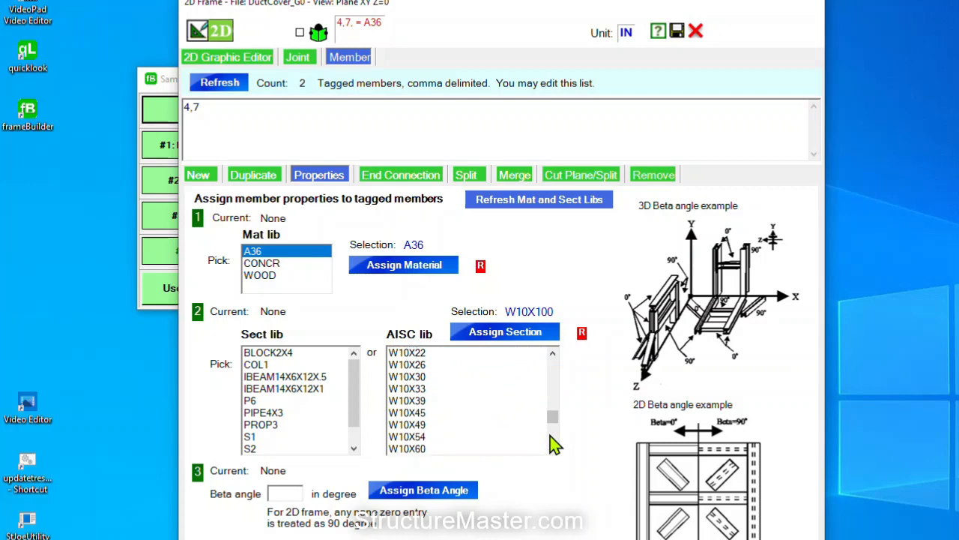
left_click(420, 366)
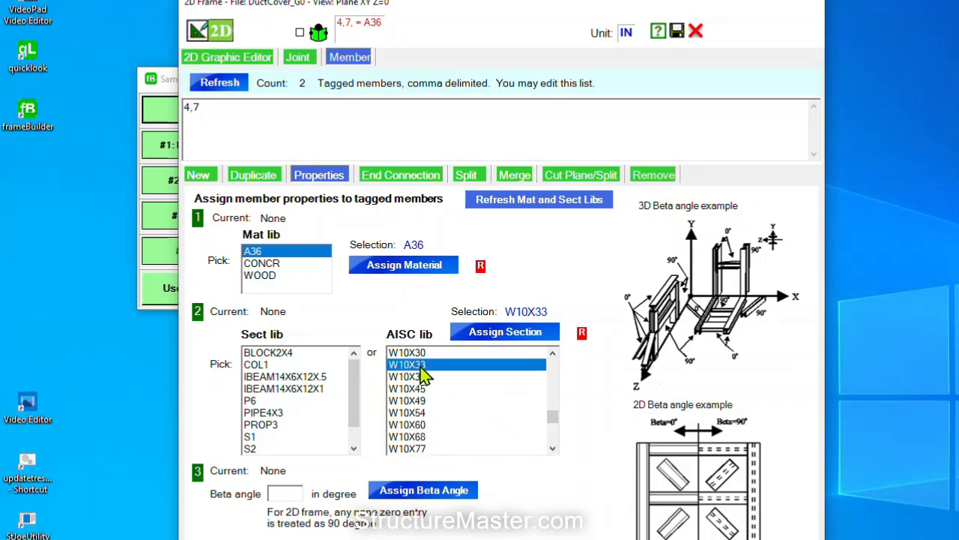
left_click(516, 339)
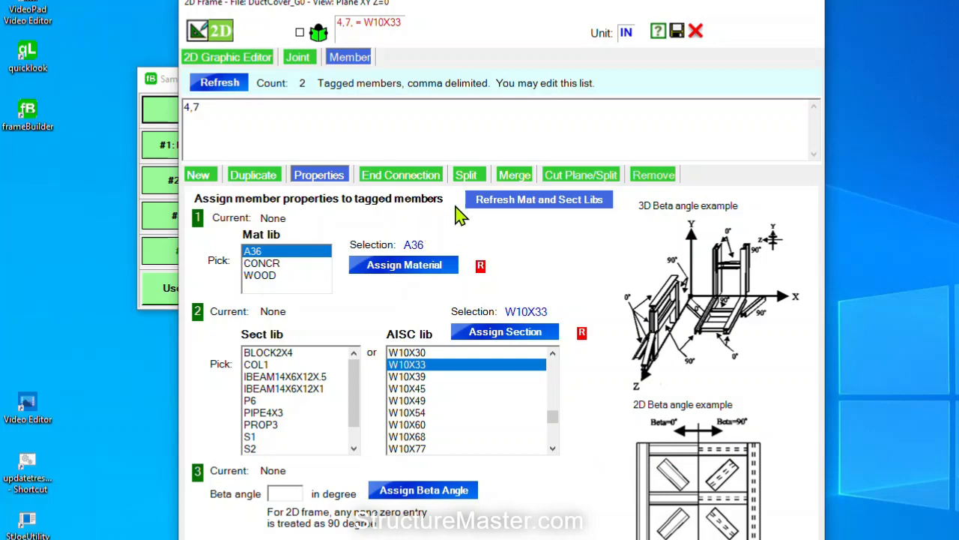
- Split members 4 and 7 at a height of 198 in, using the option for unequally spaced sub members
left_click(464, 175)
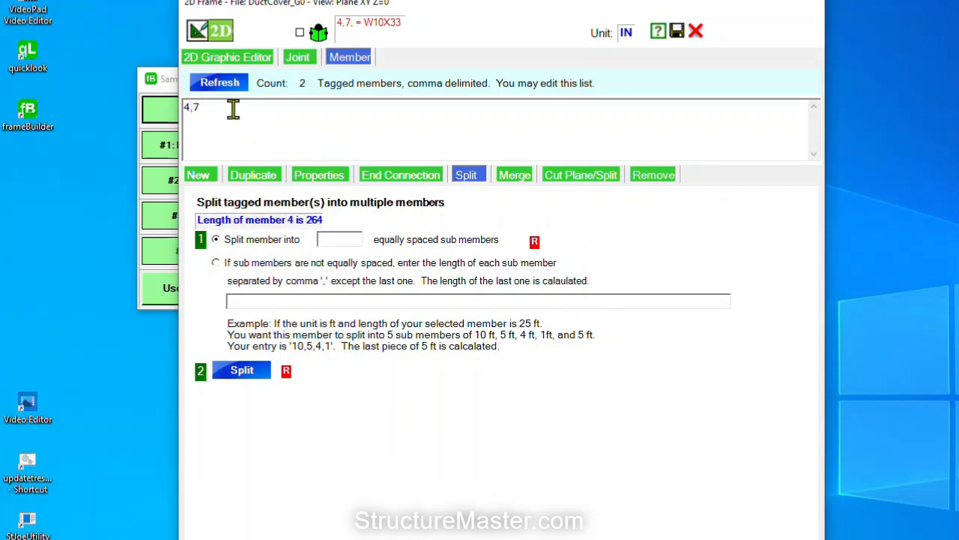
left_click_drag(229, 107, 168, 106)
left_click(215, 264)
left_click(302, 306)
left_click(251, 370)
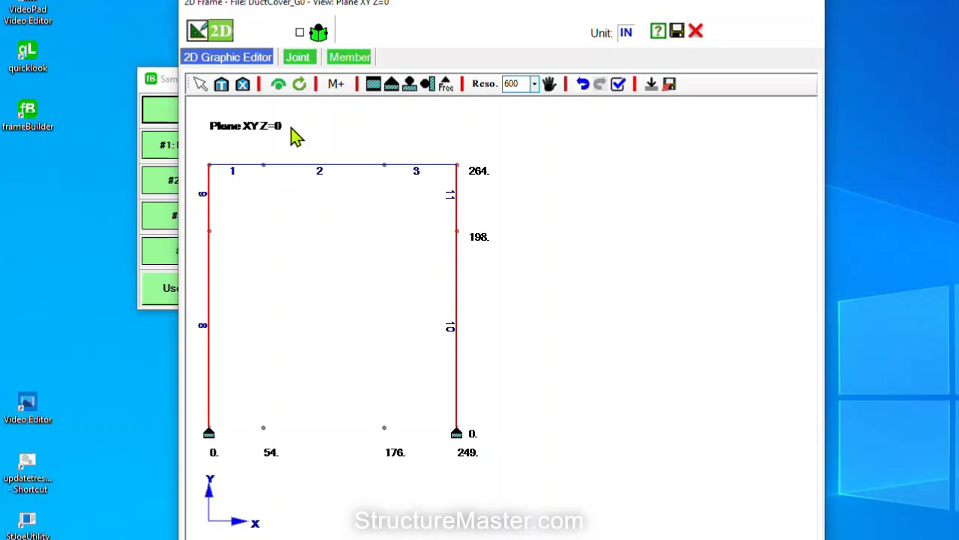
- Display the joint numbers on the frame drawing and clear the tags from the split columns
left_click(279, 88)
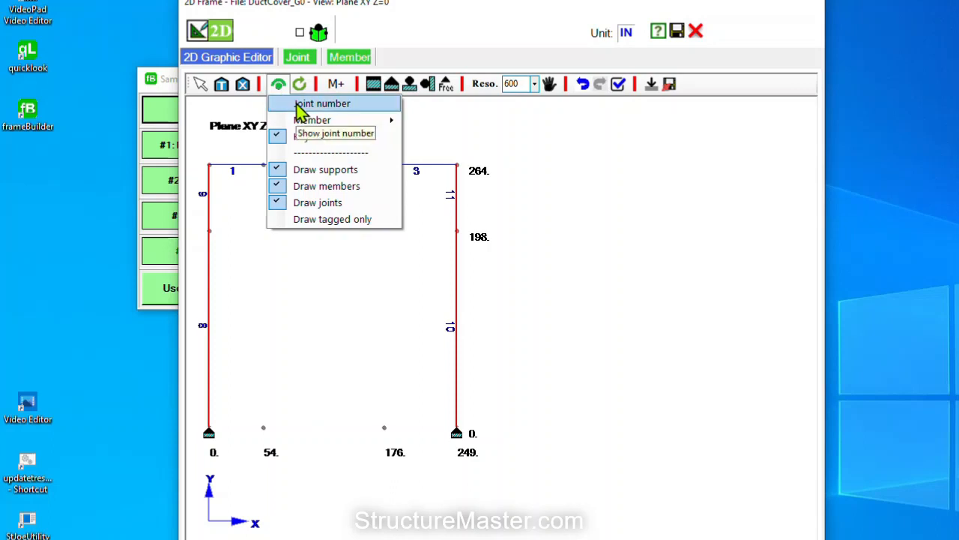
left_click(298, 106)
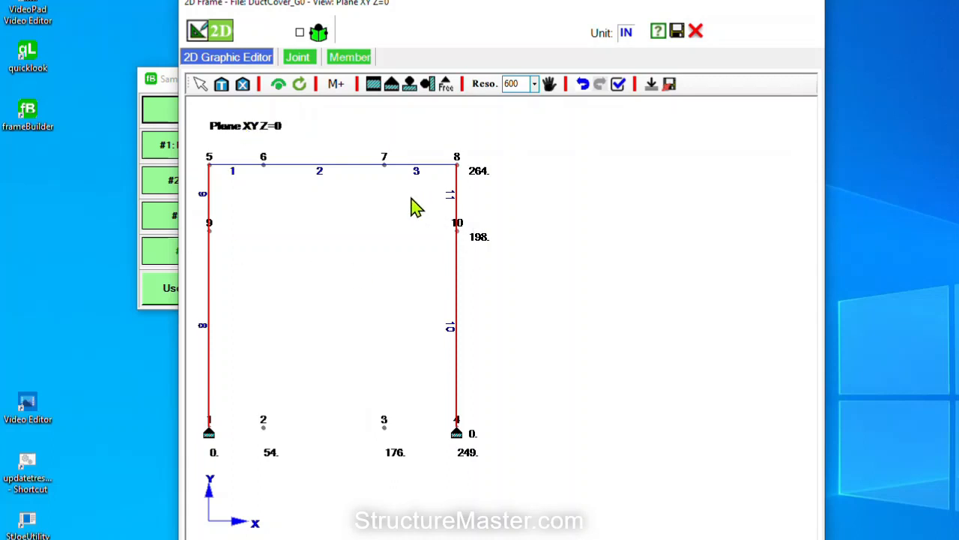
left_click(244, 85)
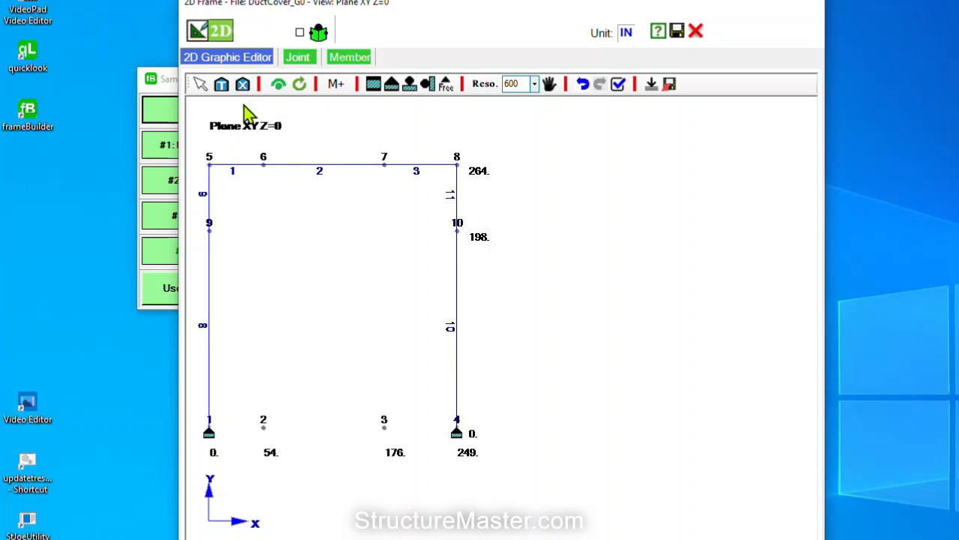
- Add two diagonal brace members, one from joint 9 to joint 6 and one from joint 10 to joint 7
left_click(335, 85)
left_click(210, 229)
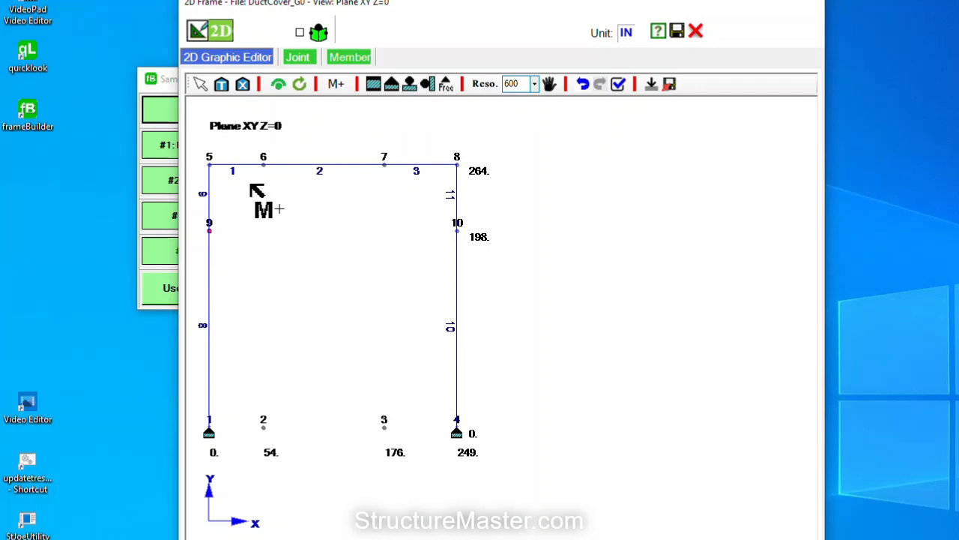
left_click(263, 163)
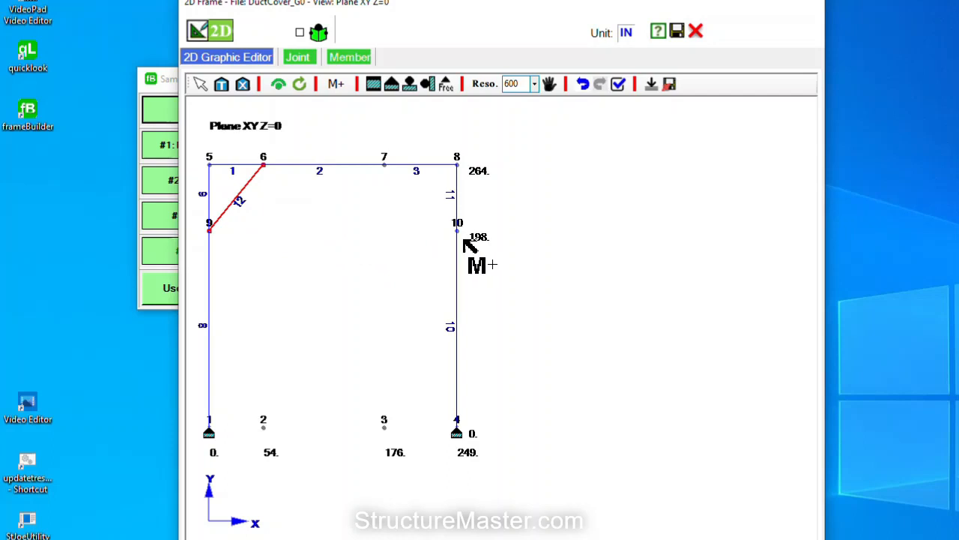
left_click_drag(458, 232, 385, 166)
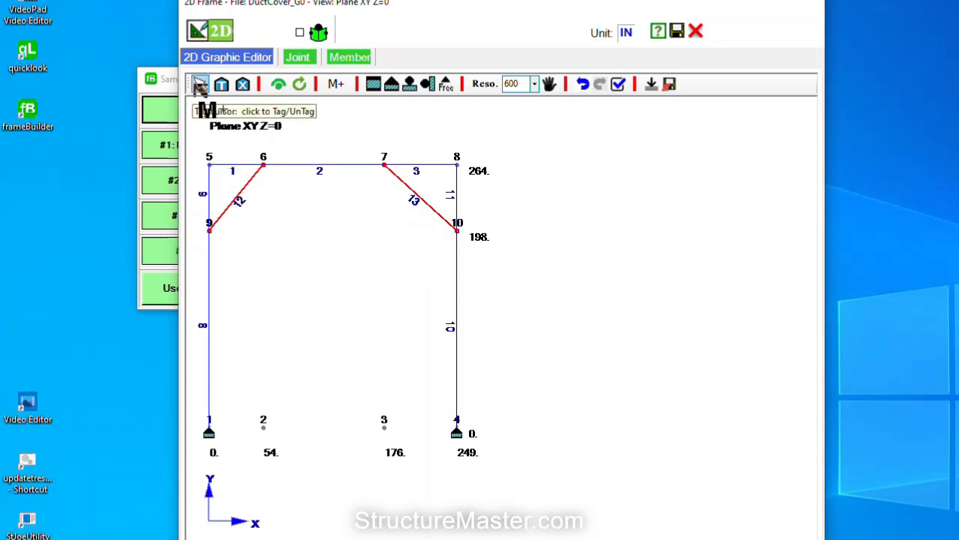
left_click(200, 84)
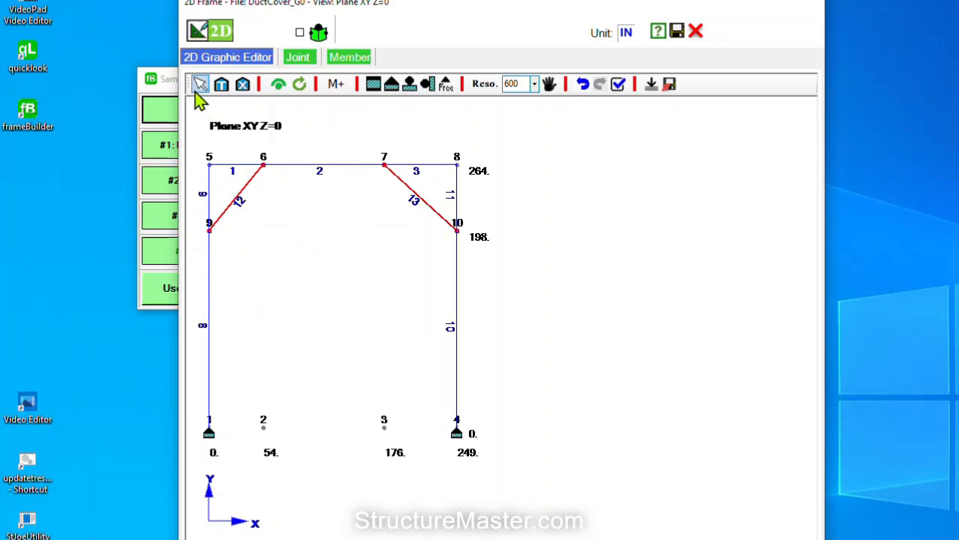
- Assign the A36 material to the two tagged braces, members 12 and 13
right_click(239, 267)
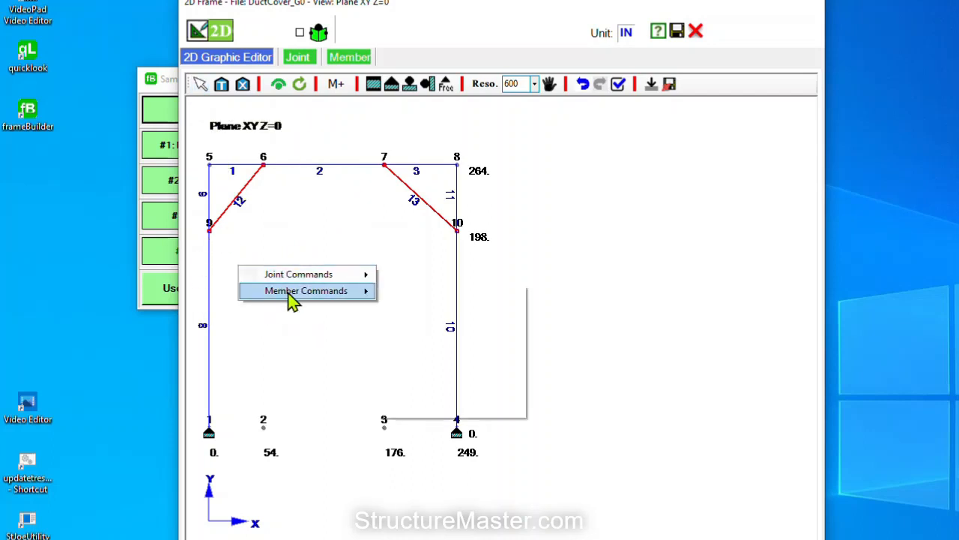
mouse_move(303, 298)
left_click(396, 324)
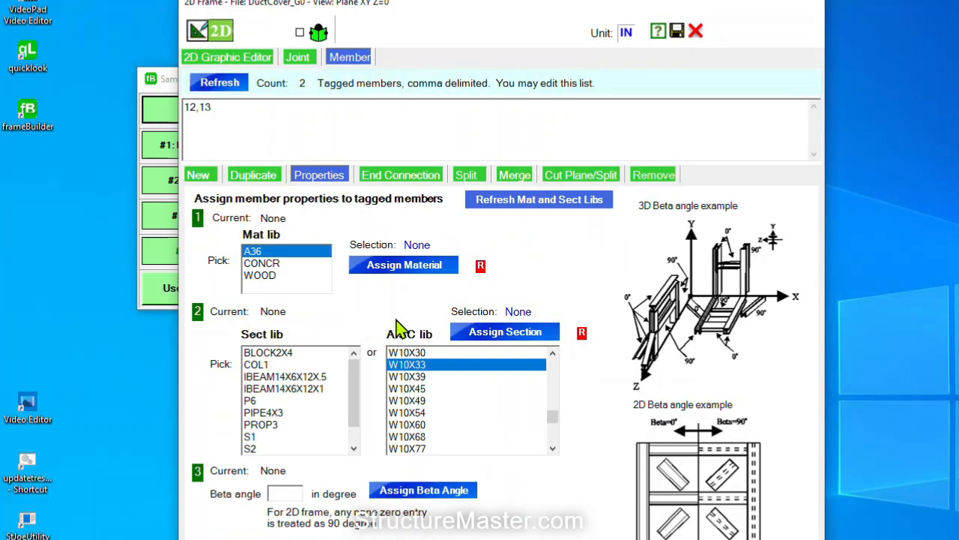
left_click_drag(210, 107, 182, 112)
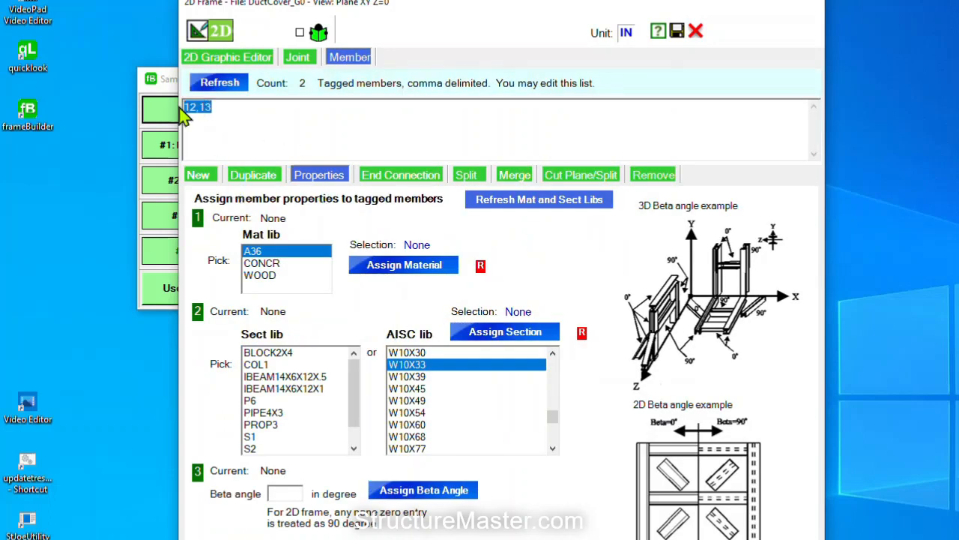
left_click(323, 277)
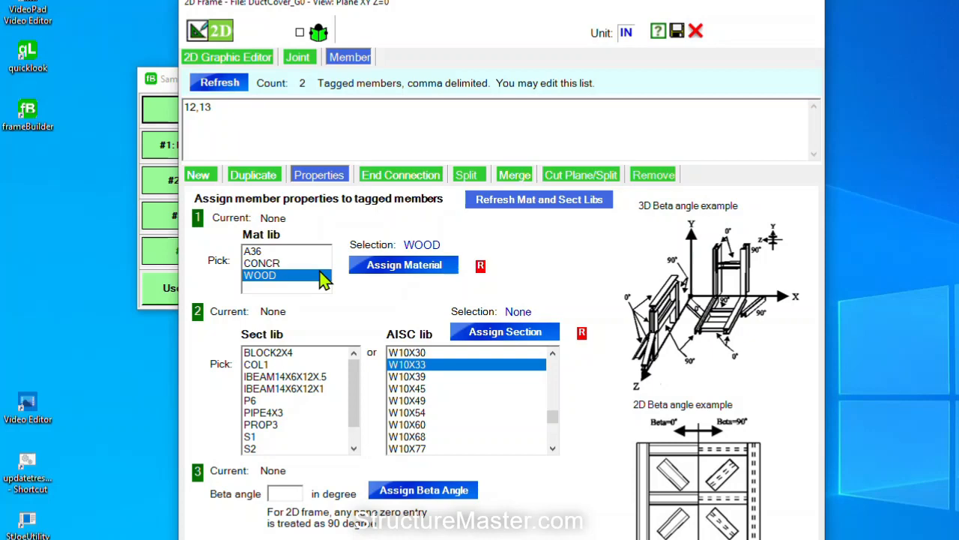
left_click(267, 254)
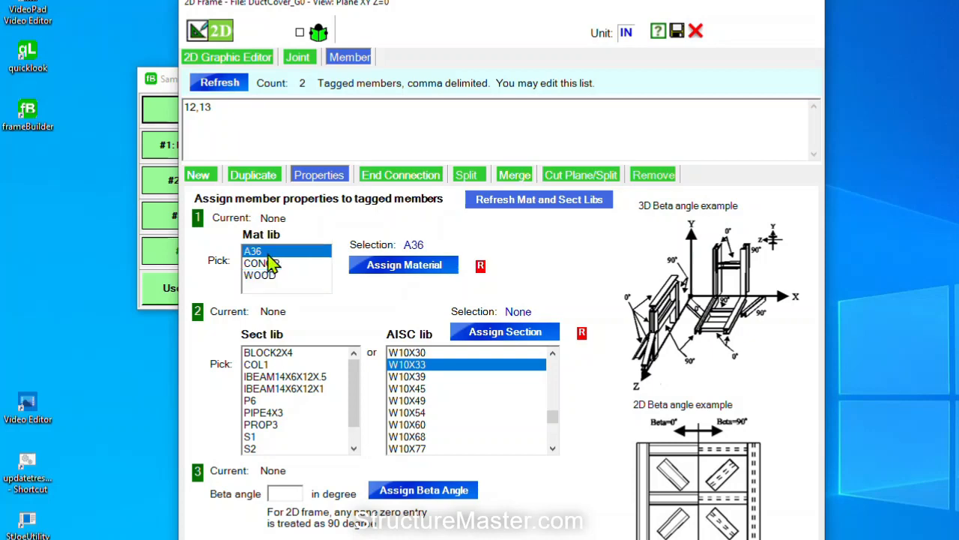
left_click(403, 272)
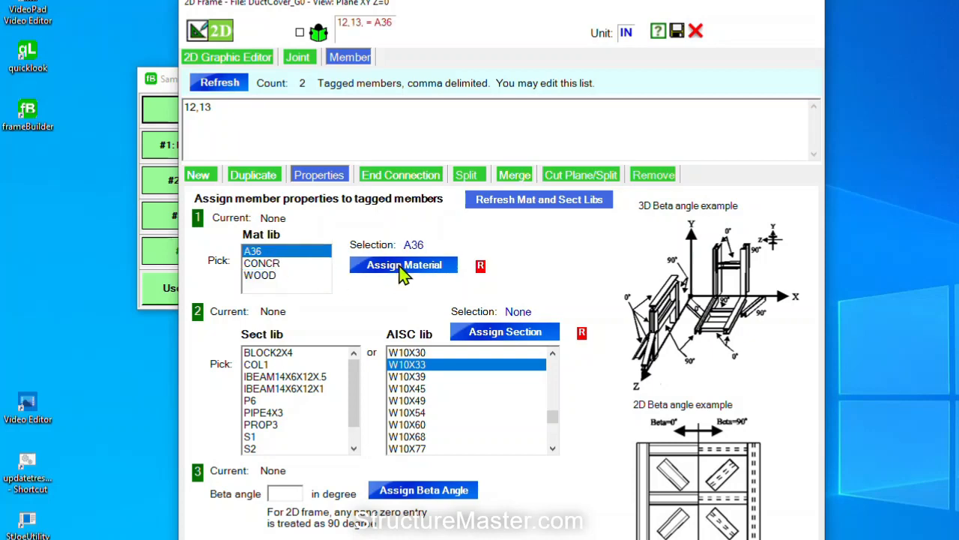
- Assign the AISC double-angle section 2L2-1/2X2X1/4SLBB to braces 12 and 13
left_click(424, 414)
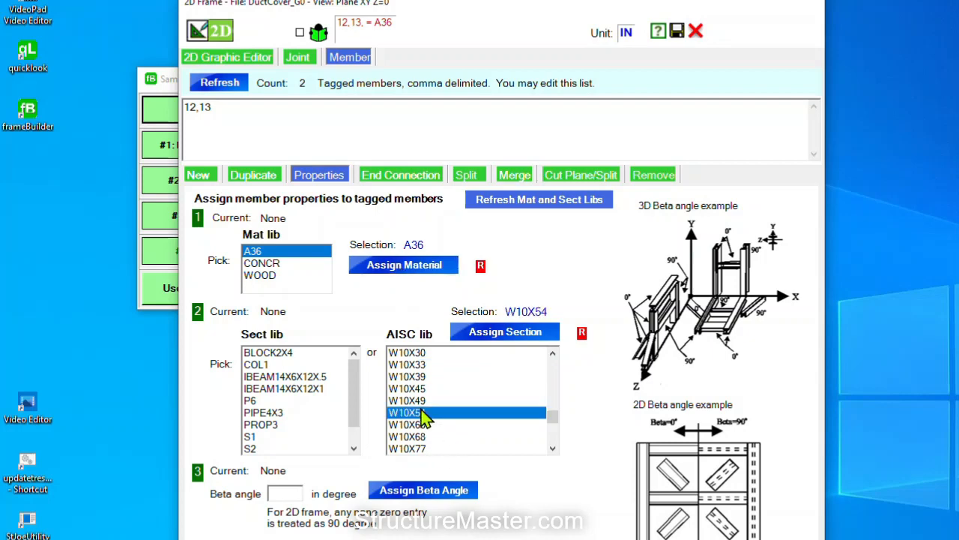
key("Home")
left_click_drag(555, 363, 556, 366)
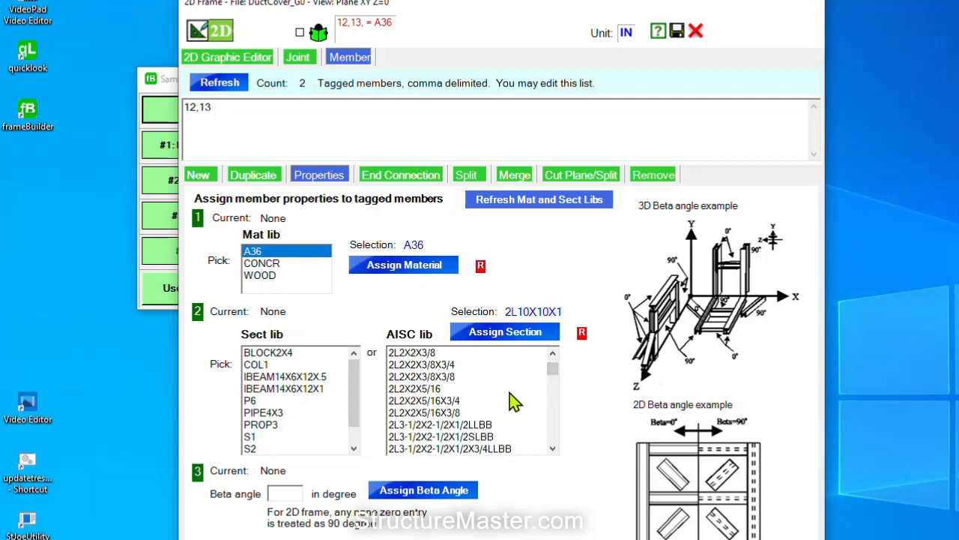
scroll(514, 402, "up", 3)
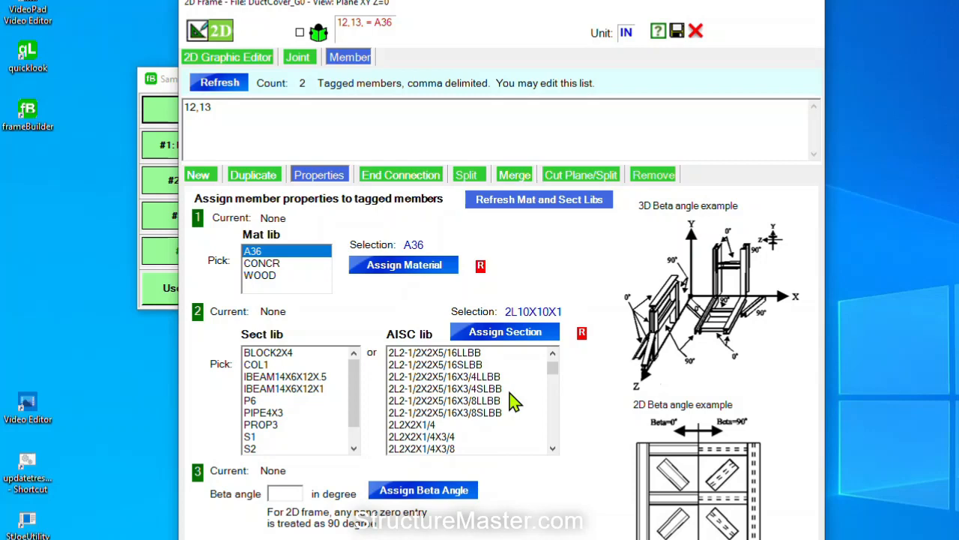
scroll(514, 402, "up", 1)
scroll(513, 403, "up", 2)
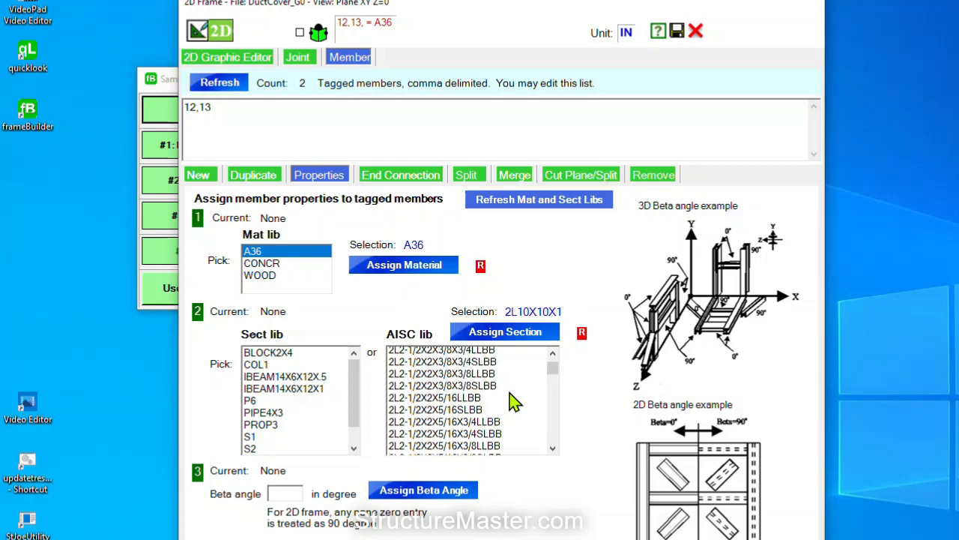
scroll(514, 403, "up", 3)
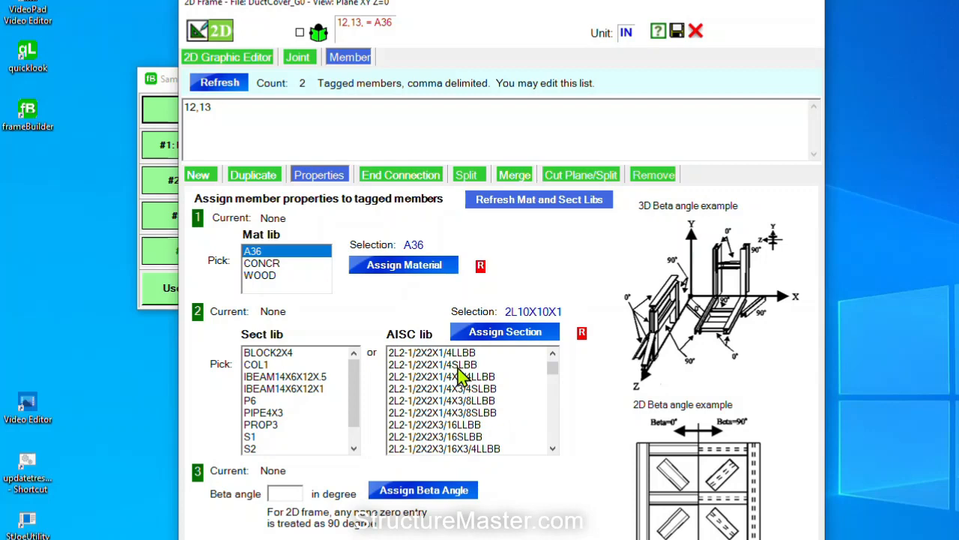
left_click(458, 366)
left_click(508, 337)
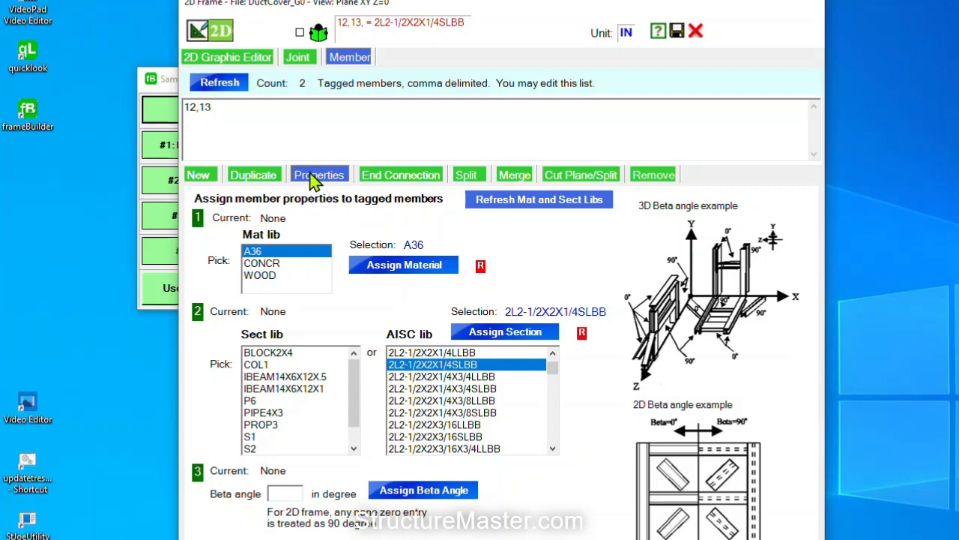
- Define the end connections of braces 12 and 13 as pinned at both the start and end joints
left_click(411, 180)
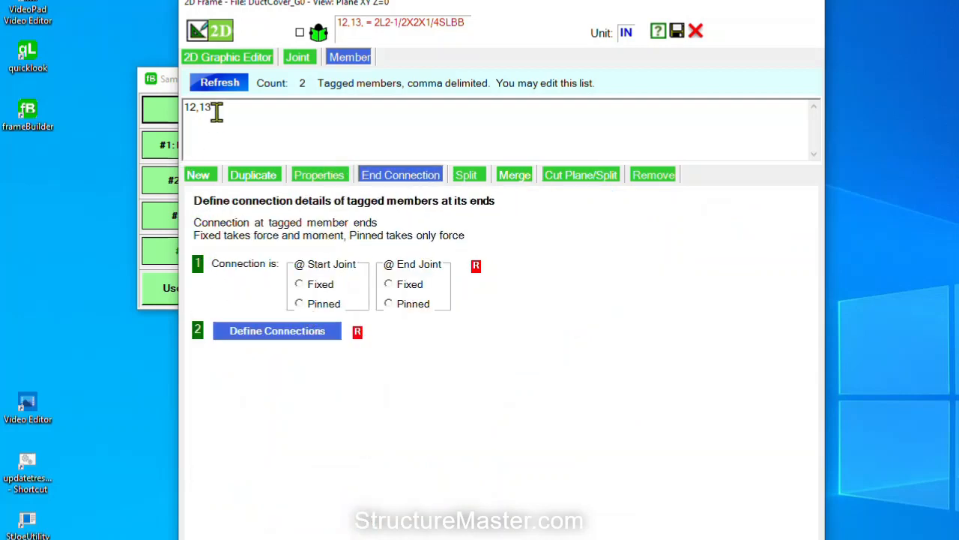
left_click_drag(213, 109, 166, 128)
left_click(309, 306)
left_click(394, 305)
left_click(307, 335)
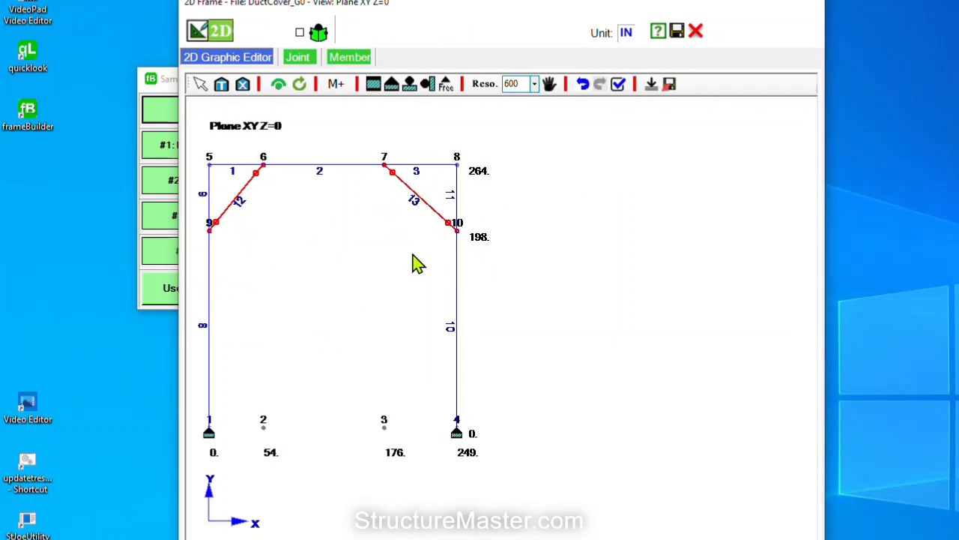
- Run the model check, review its run log for undefined properties and unconnected joints, and close the report
left_click(619, 90)
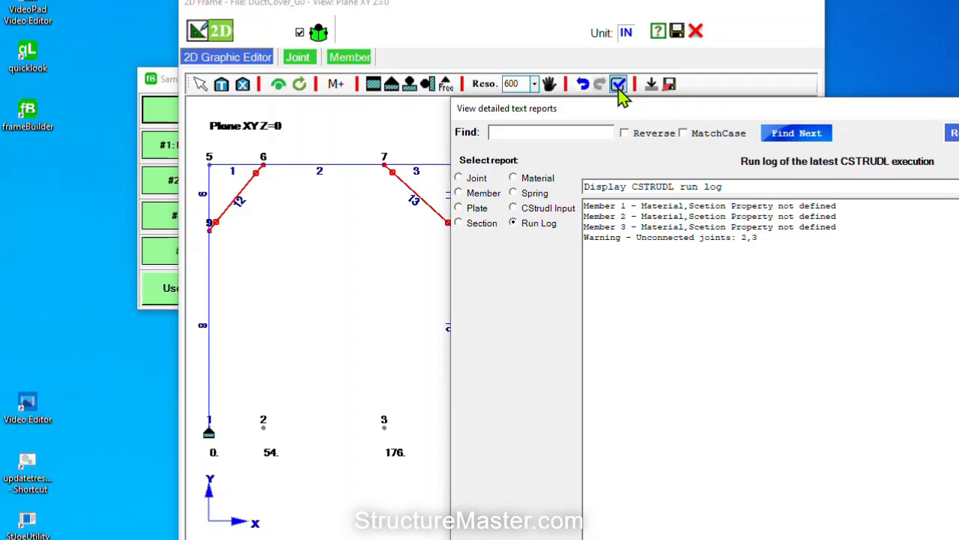
left_click_drag(697, 116, 464, 108)
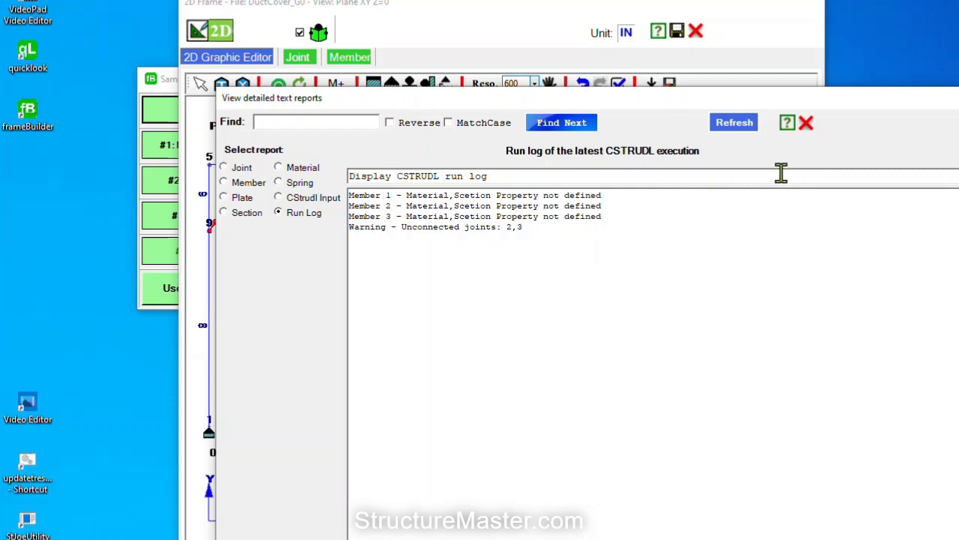
left_click(806, 124)
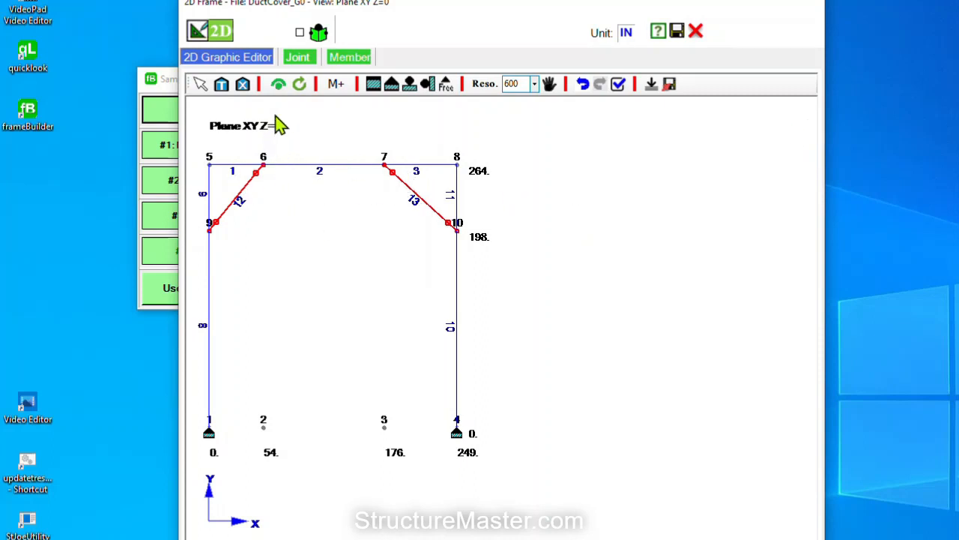
- Clear the tags from the two braces and tag all horizontal members of the frame
left_click(243, 85)
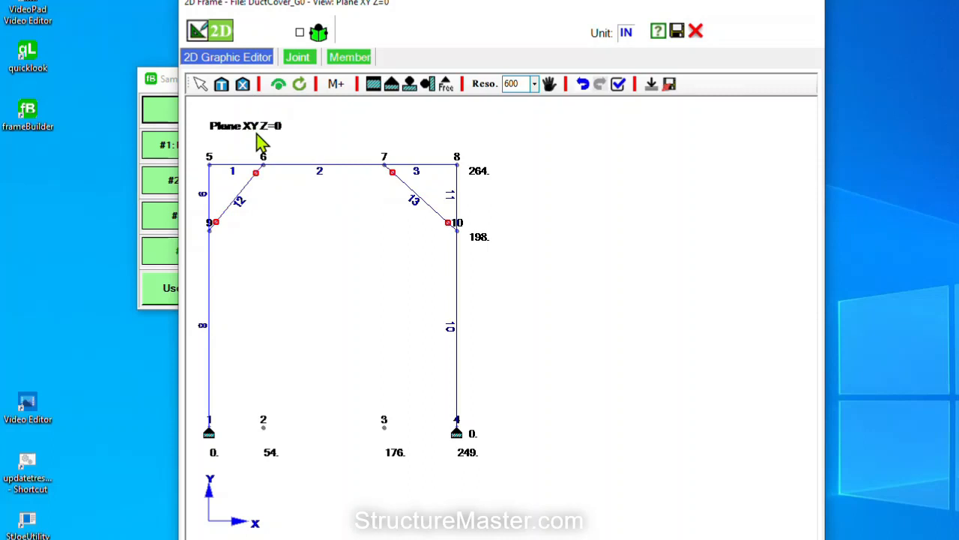
left_click(222, 85)
mouse_move(224, 102)
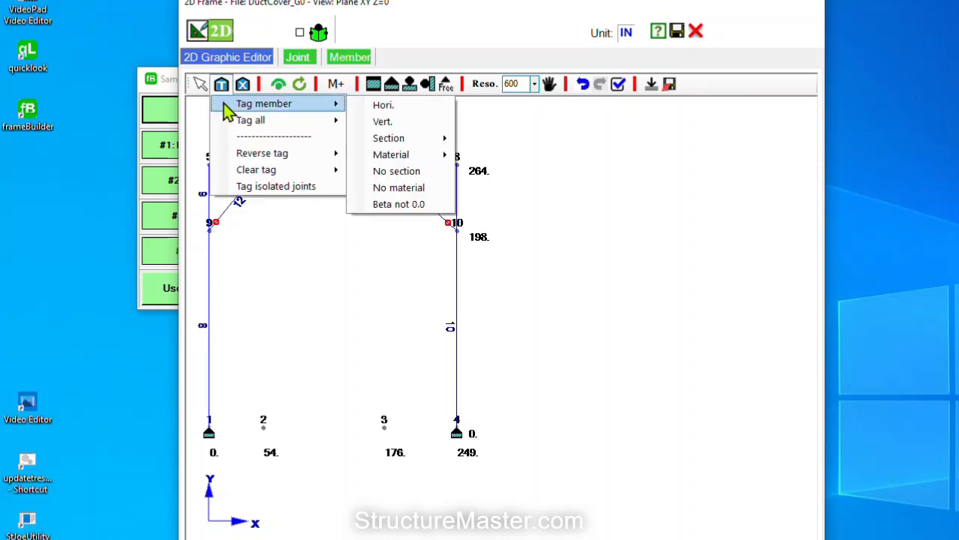
left_click(379, 106)
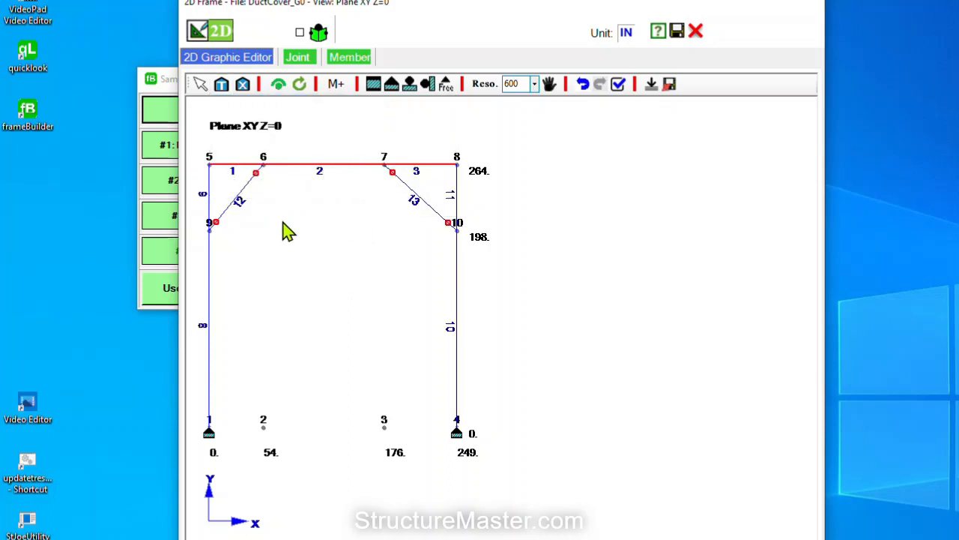
- Assign the A36 material to the tagged horizontal members 1, 2 and 3
right_click(244, 232)
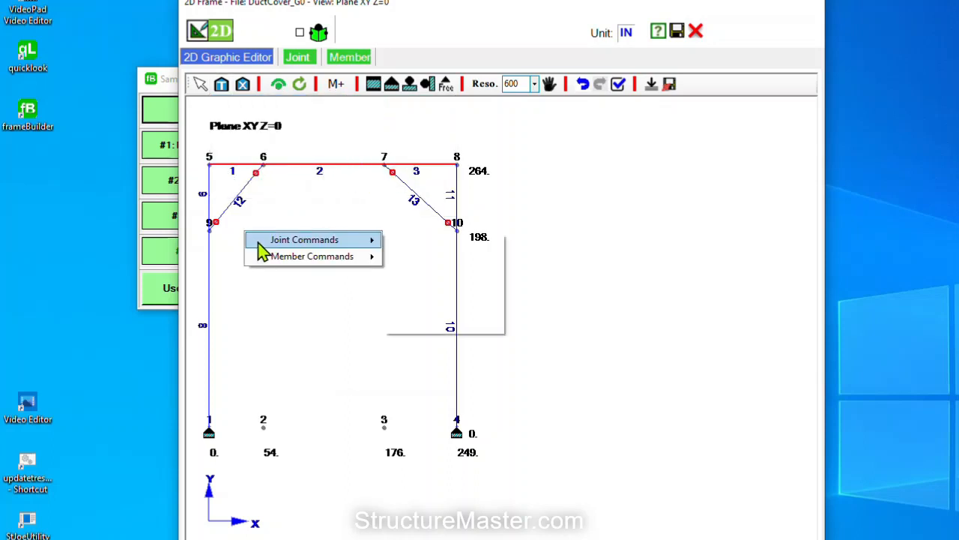
mouse_move(262, 253)
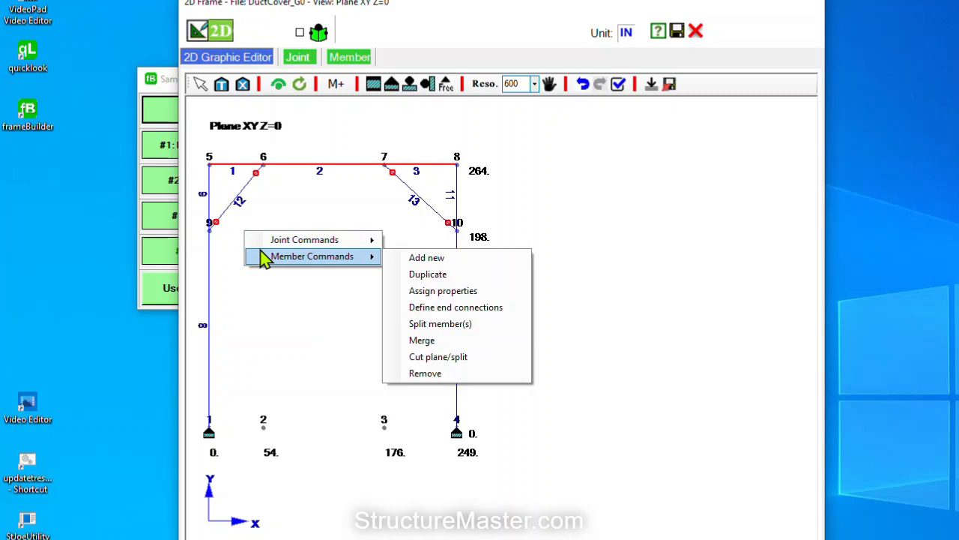
left_click(437, 300)
left_click_drag(263, 103, 172, 107)
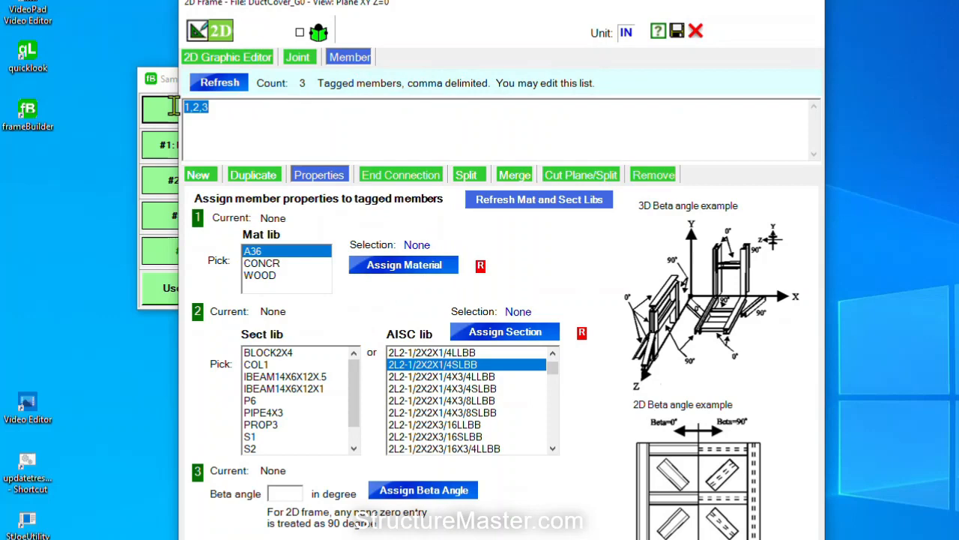
left_click(258, 253)
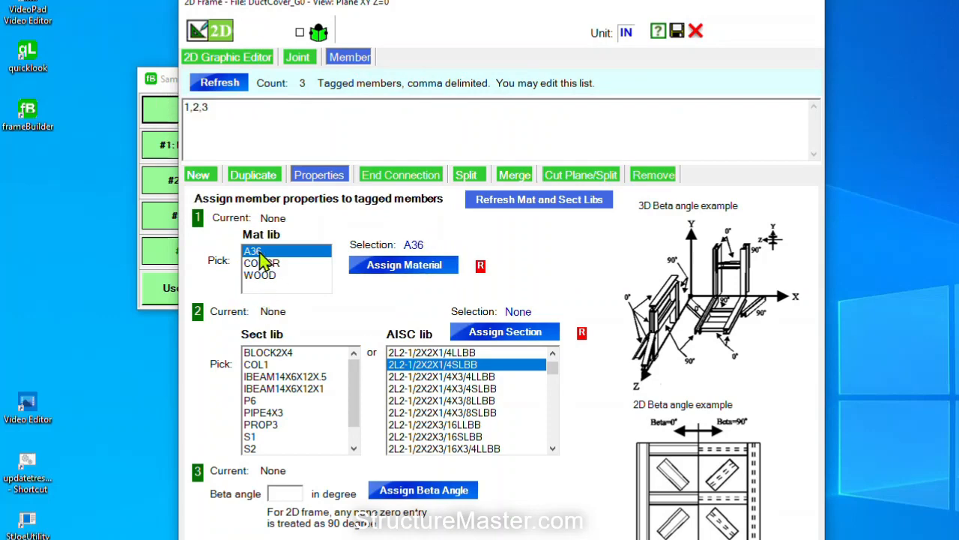
left_click(395, 270)
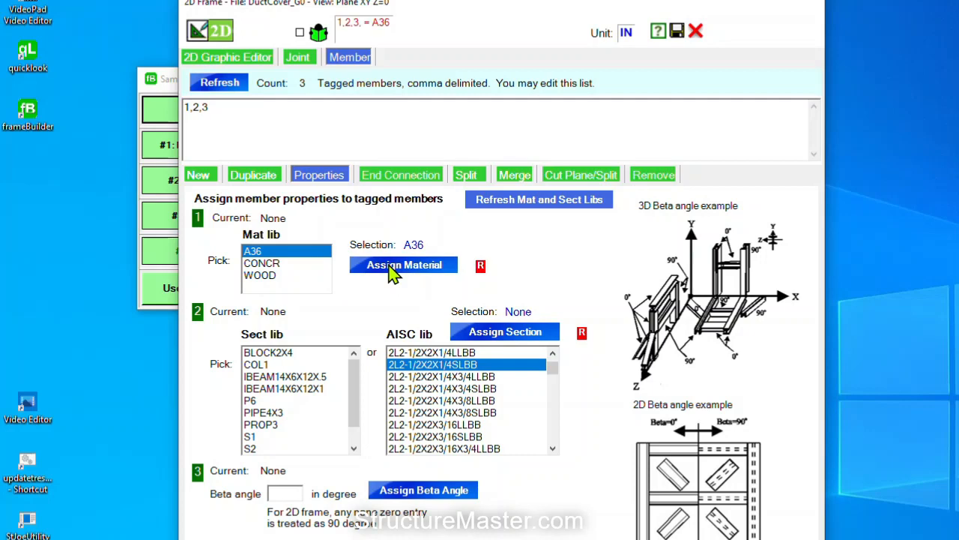
- Assign the AISC wide-flange section W10X22 to horizontal members 1, 2 and 3
left_click(407, 367)
key("w")
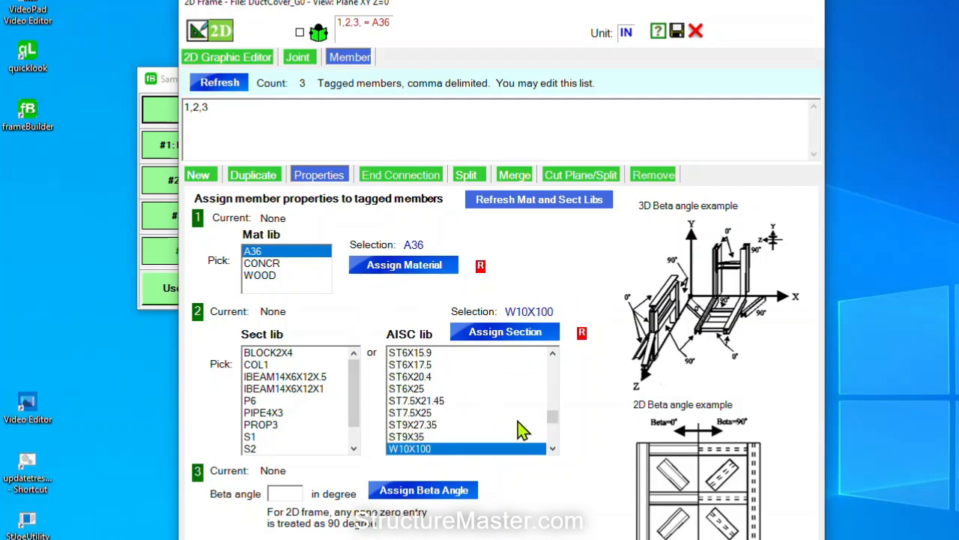
left_click(555, 442)
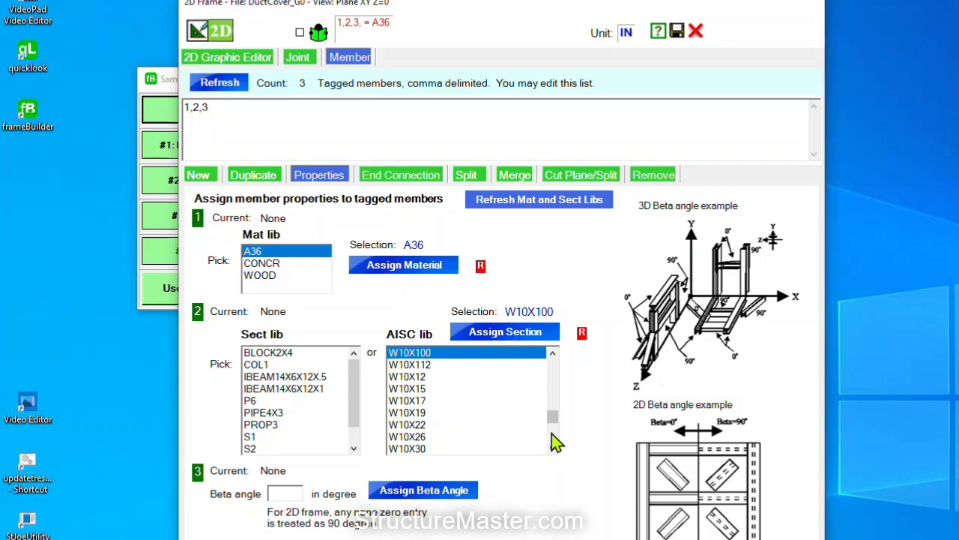
left_click(423, 429)
left_click(504, 334)
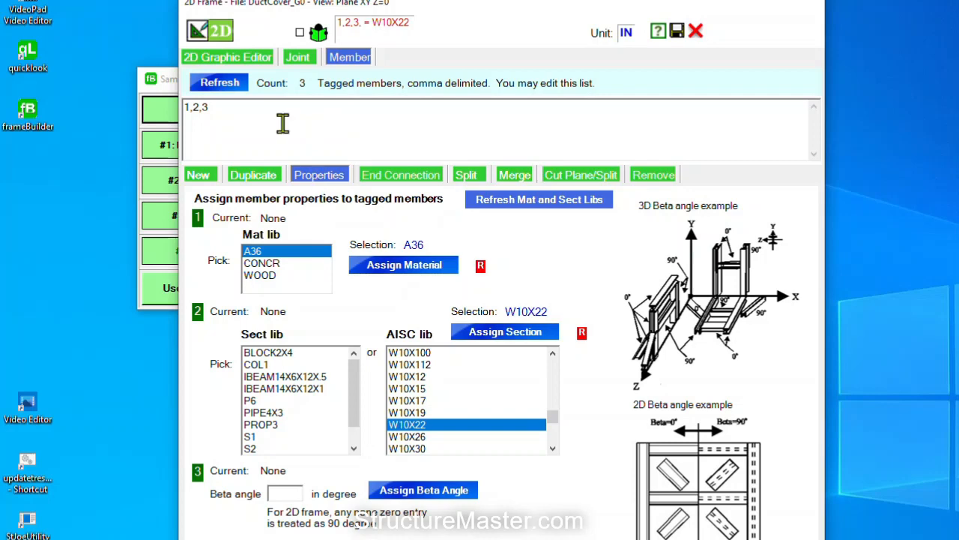
- Return to the graphic view of the frame, run the model check and dismiss its message
left_click(255, 66)
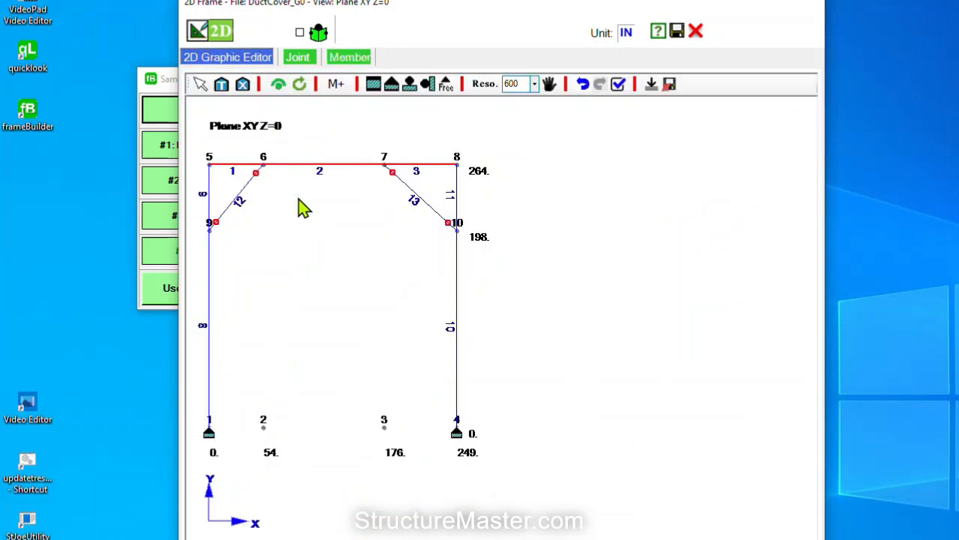
left_click(619, 86)
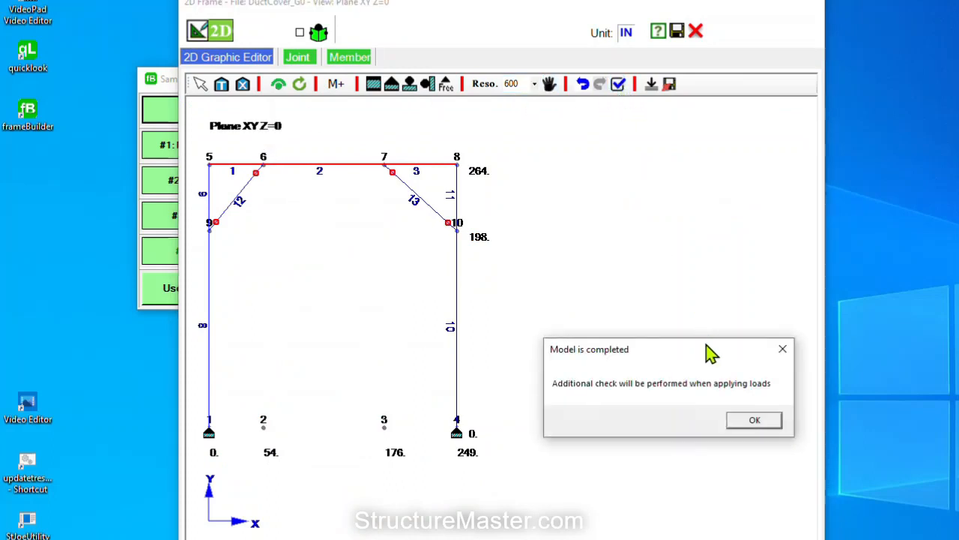
left_click(747, 422)
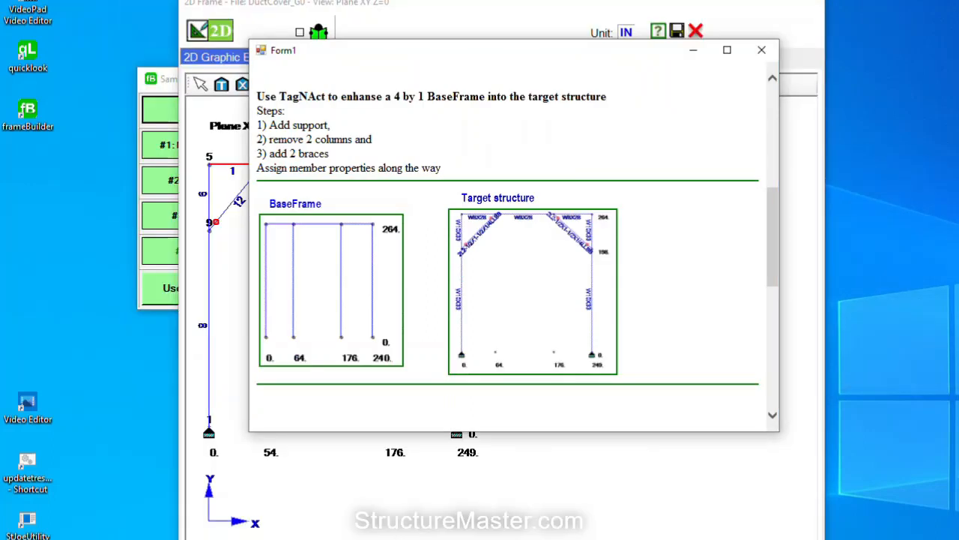
- Read the notes on how a member's starting joint is determined and return to the 2D frame editor
left_click_drag(772, 288, 787, 413)
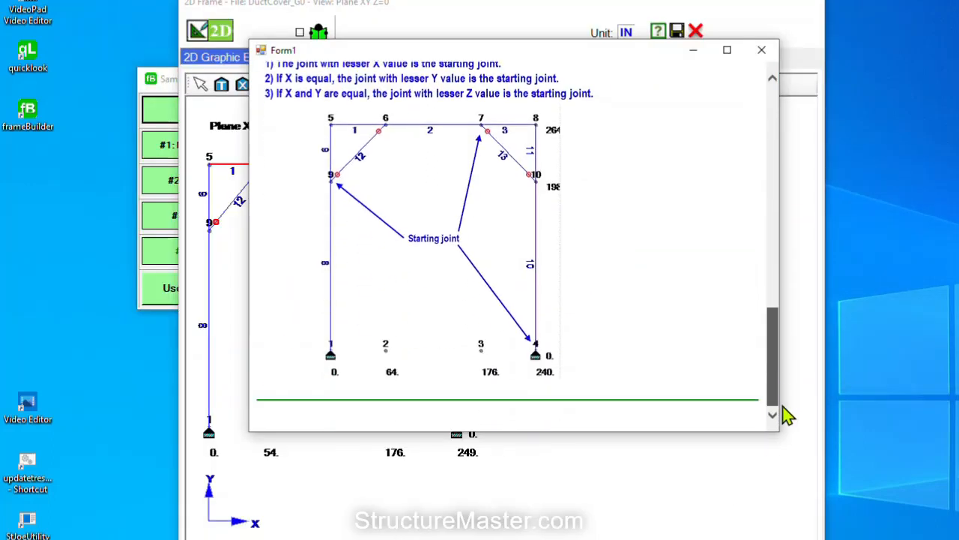
left_click(772, 78)
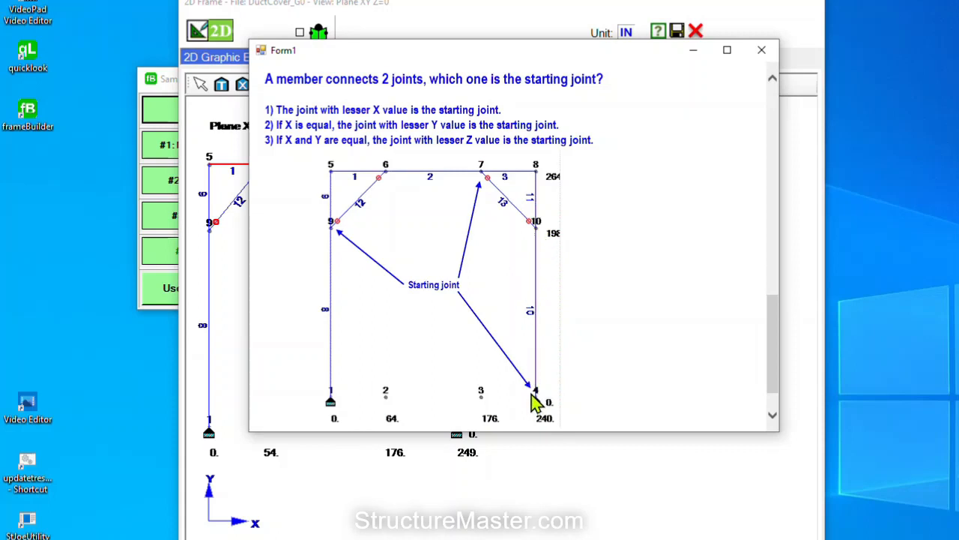
left_click(521, 32)
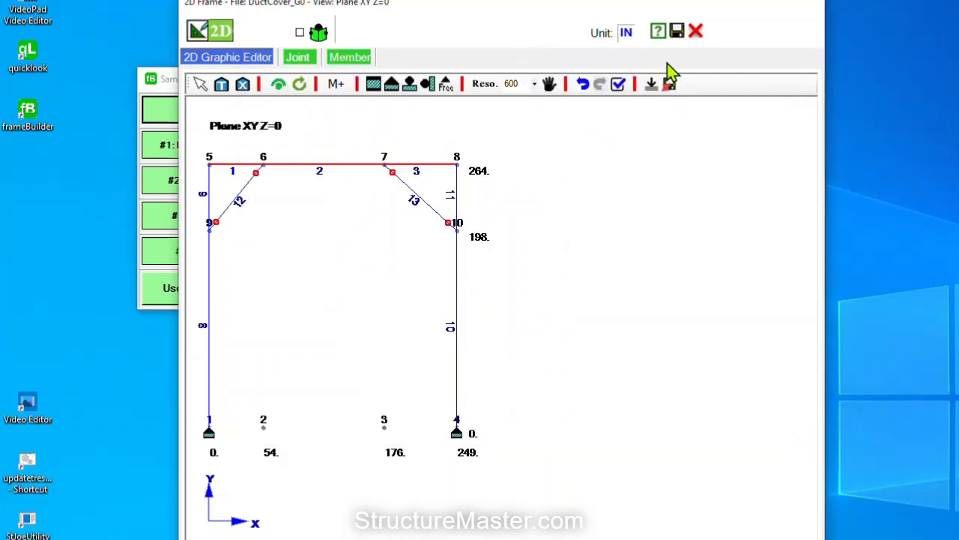
- Save the DuctCover_G0 frame model and close the 2D frame editor
left_click(680, 34)
left_click(694, 32)
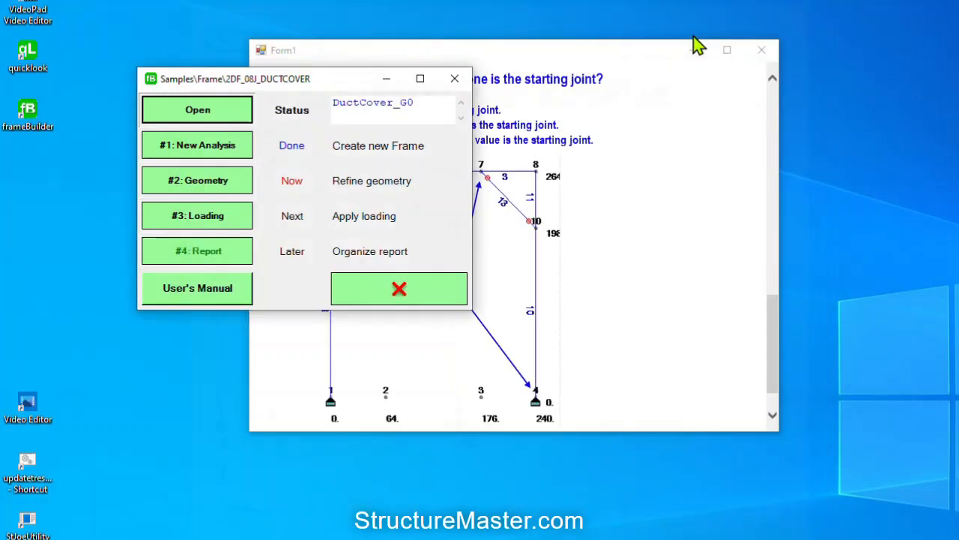